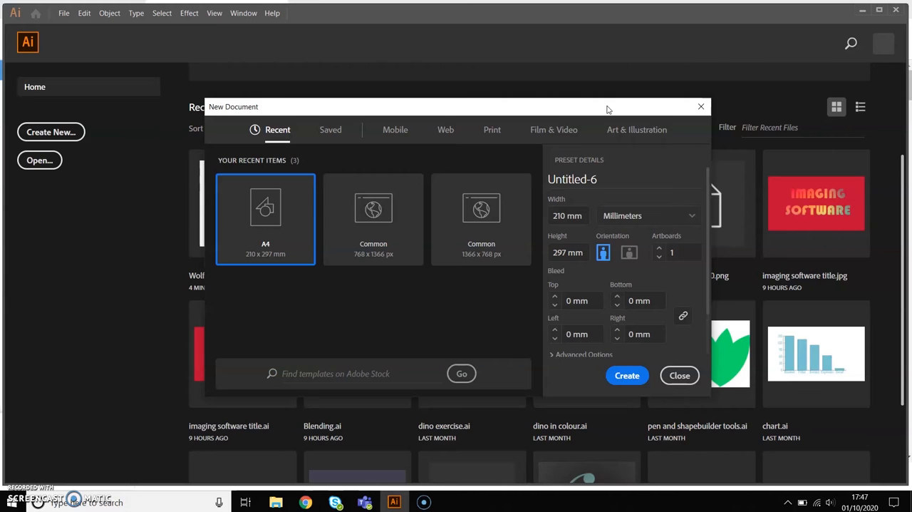
Create a new document from the A4 print preset, 210 x 297 mm in portrait orientation
drag(608, 109, 579, 87)
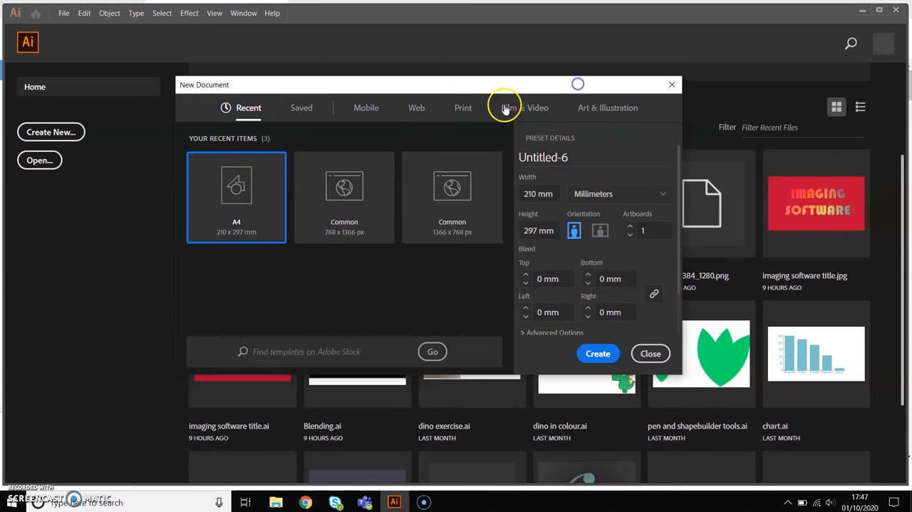
click(461, 109)
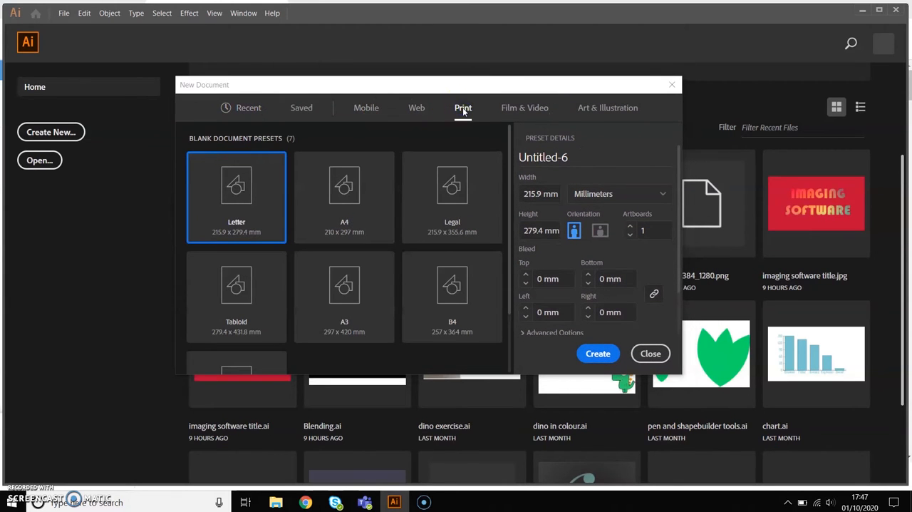
click(364, 225)
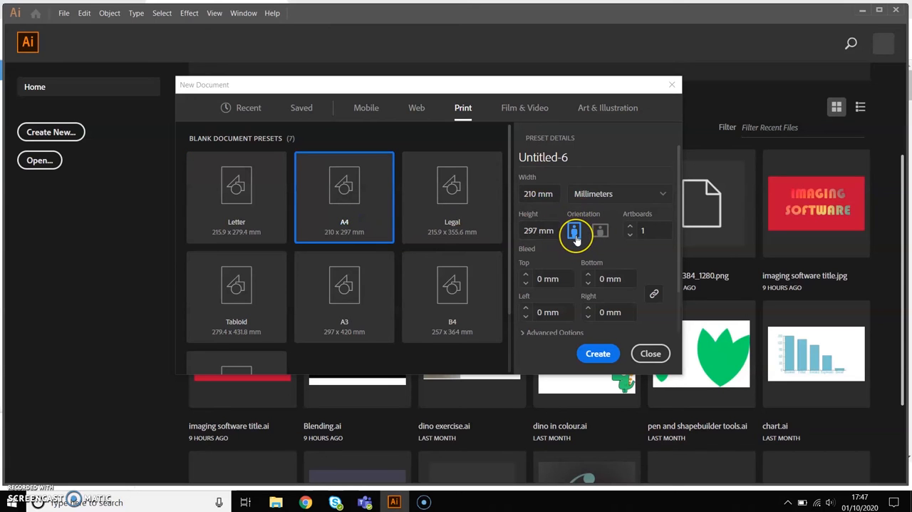
click(597, 353)
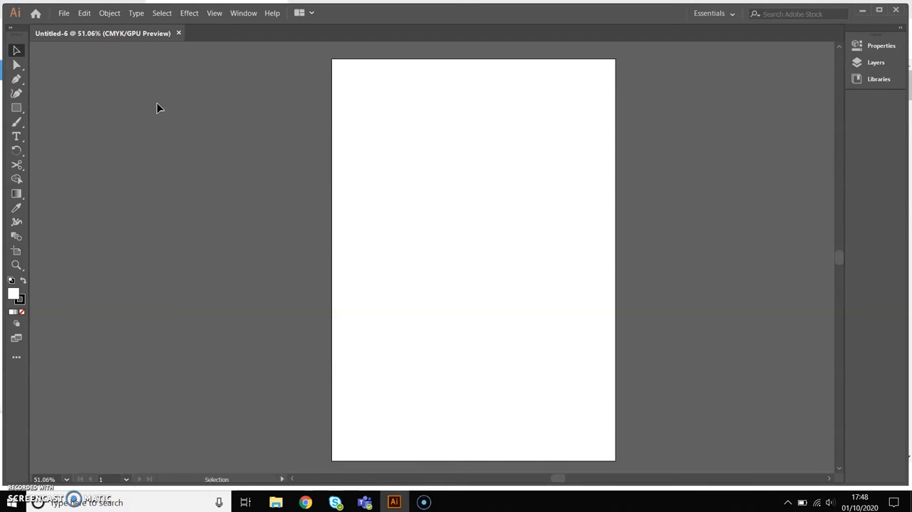
Save the document as Wolf in Adobe Illustrator (*.AI) format in the Pictures folder, accepting the default save options
click(63, 13)
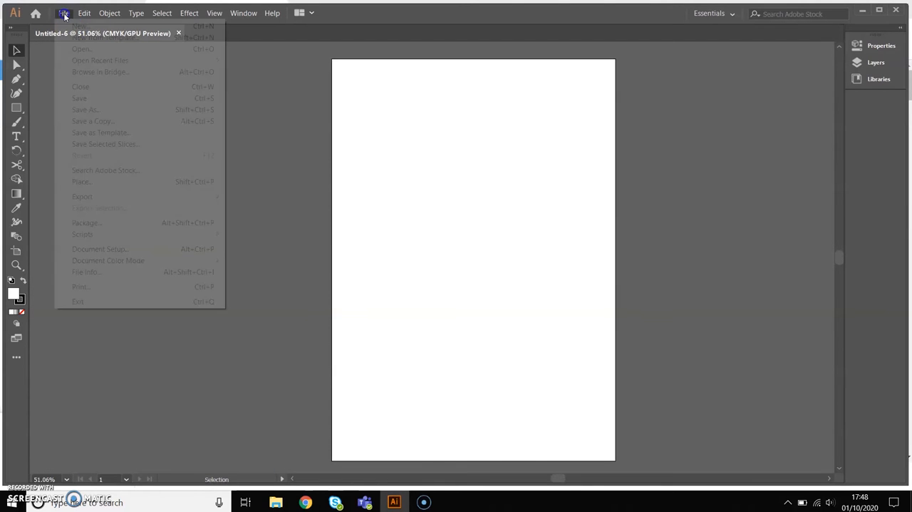
click(107, 110)
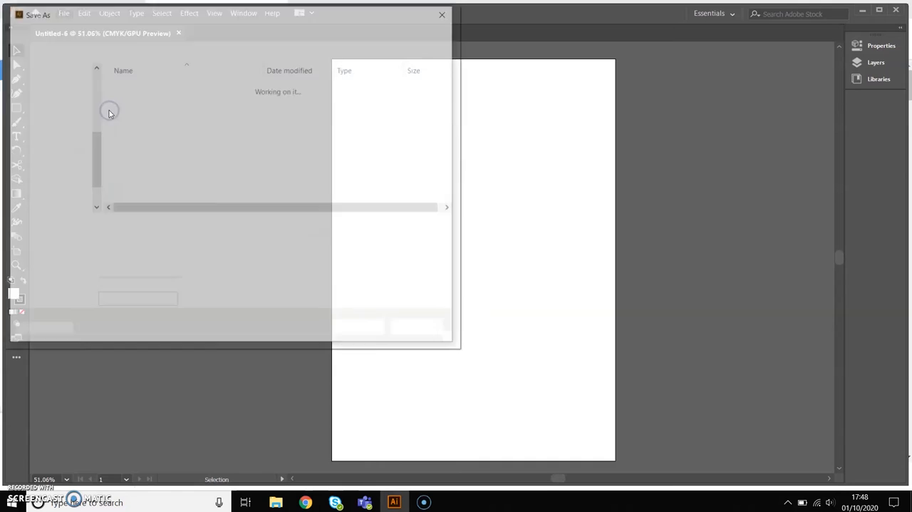
click(58, 159)
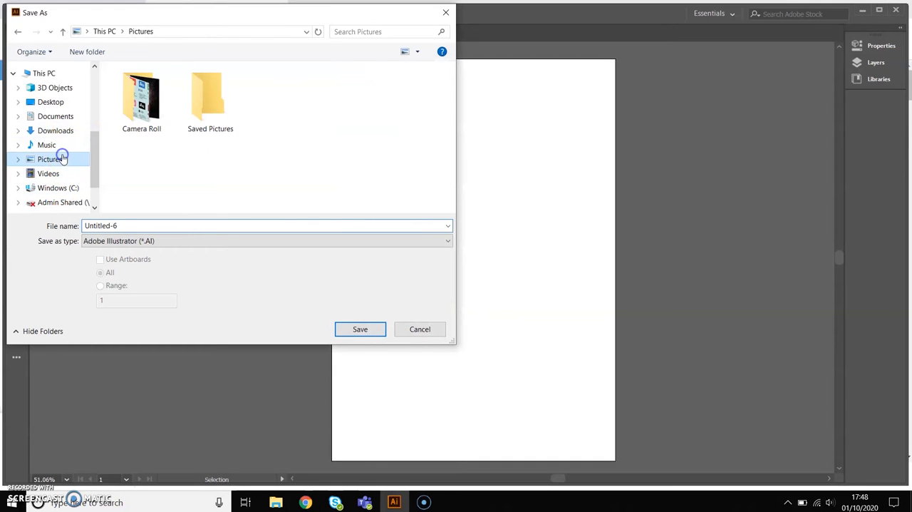
click(219, 116)
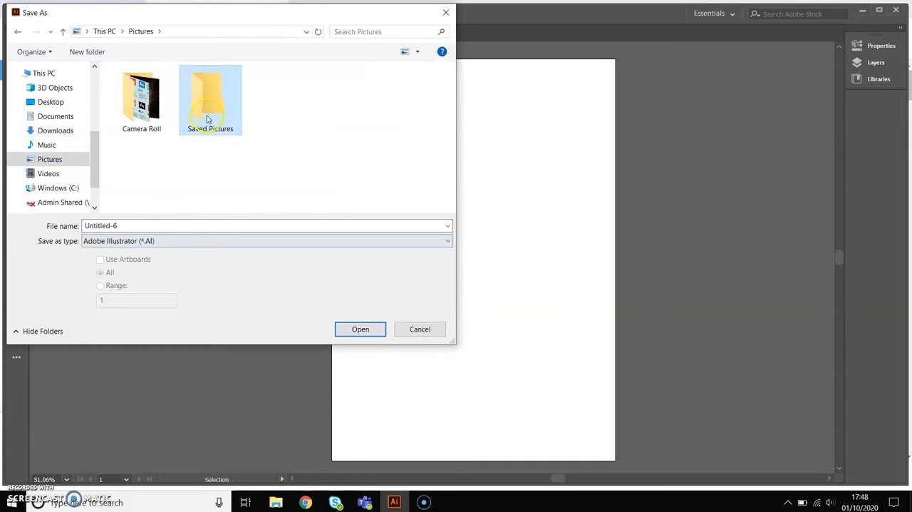
click(151, 229)
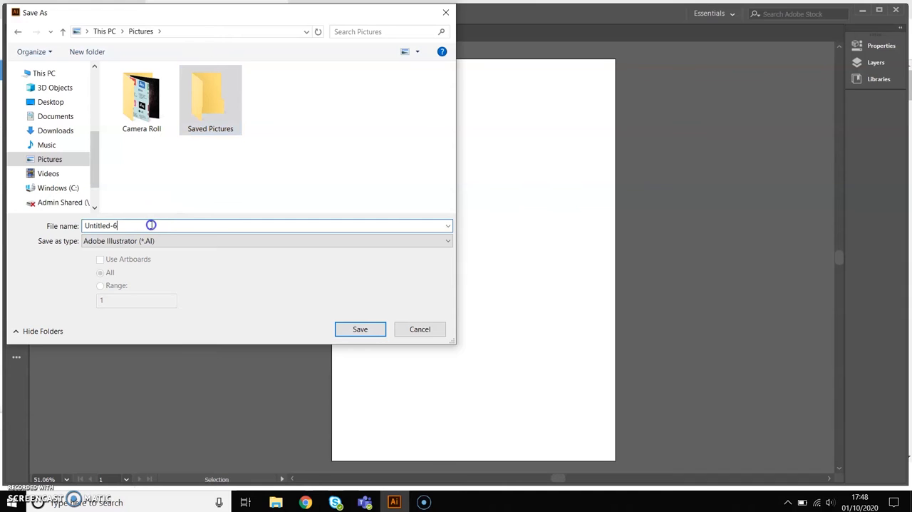
key(BackSpace)
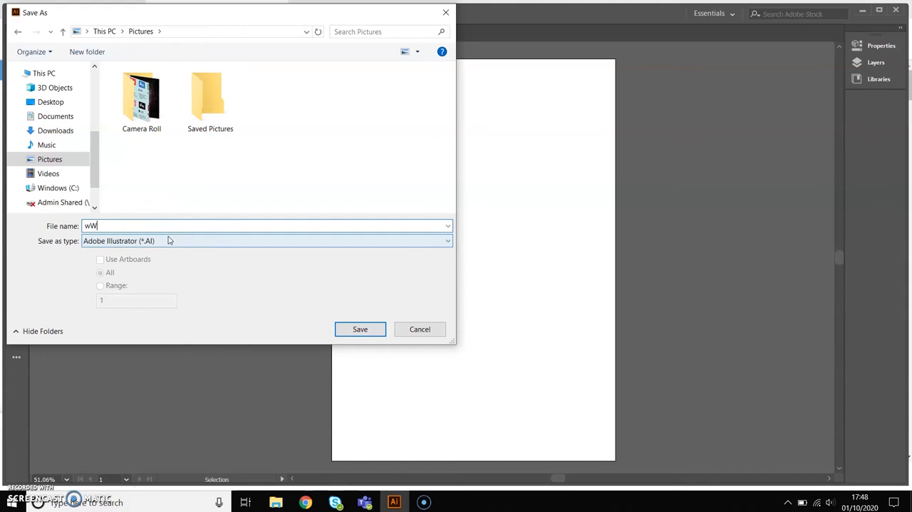
key(BackSpace)
key(BackSpace)
text(olf)
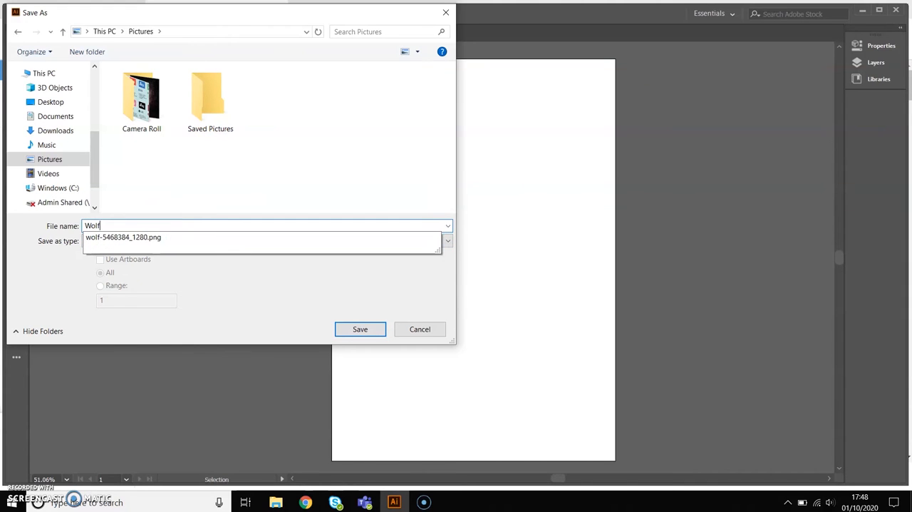
key(Return)
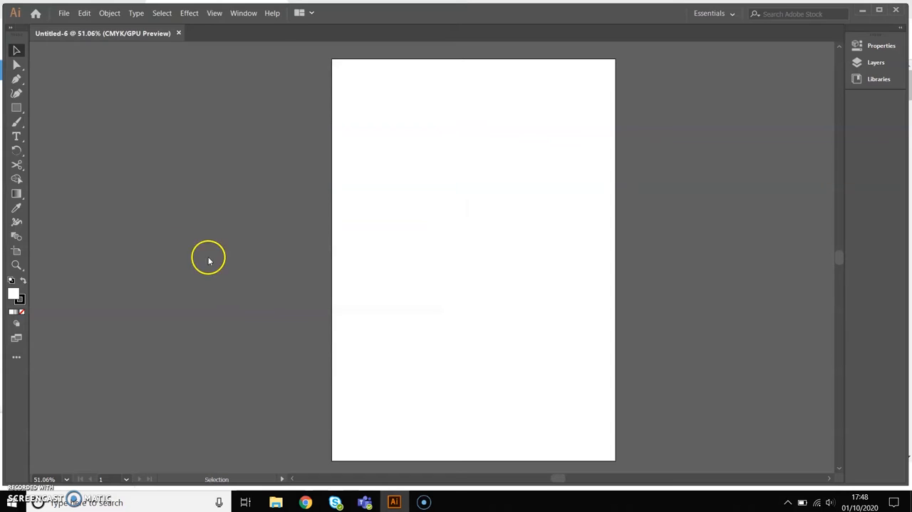
click(187, 374)
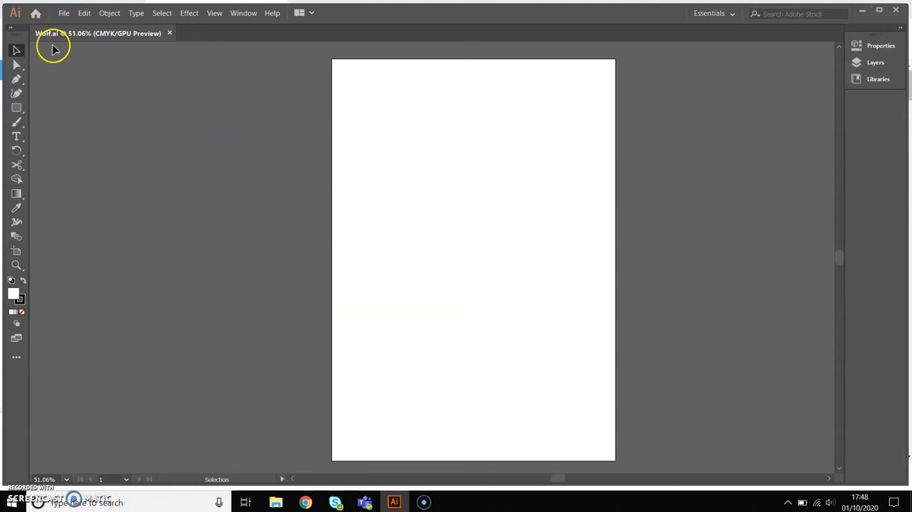
Draw a rectangle covering the whole artboard with a near-black fill, colour 020202
click(17, 108)
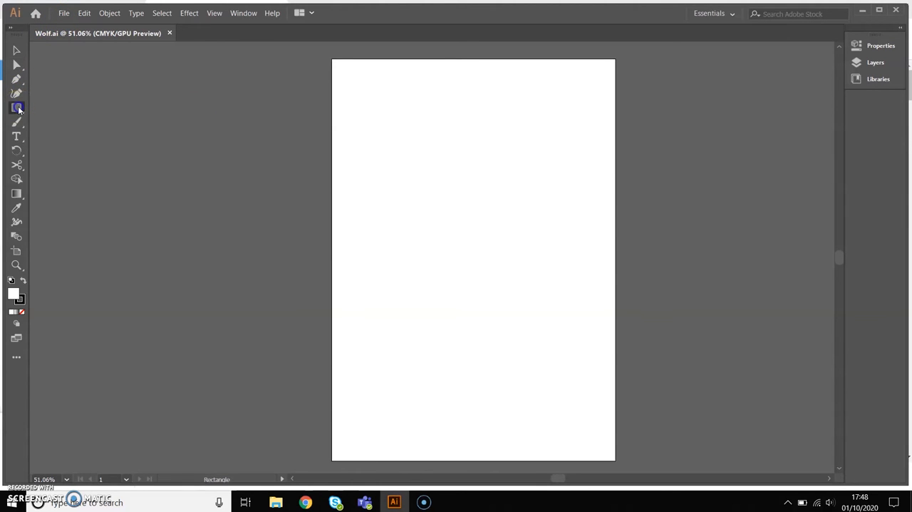
double_click(17, 295)
drag(81, 159, 14, 189)
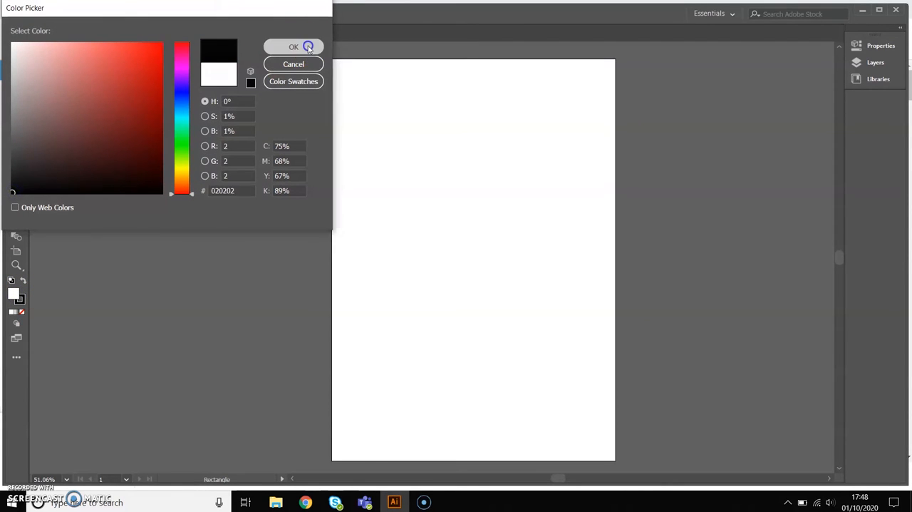
click(307, 47)
drag(332, 60, 615, 453)
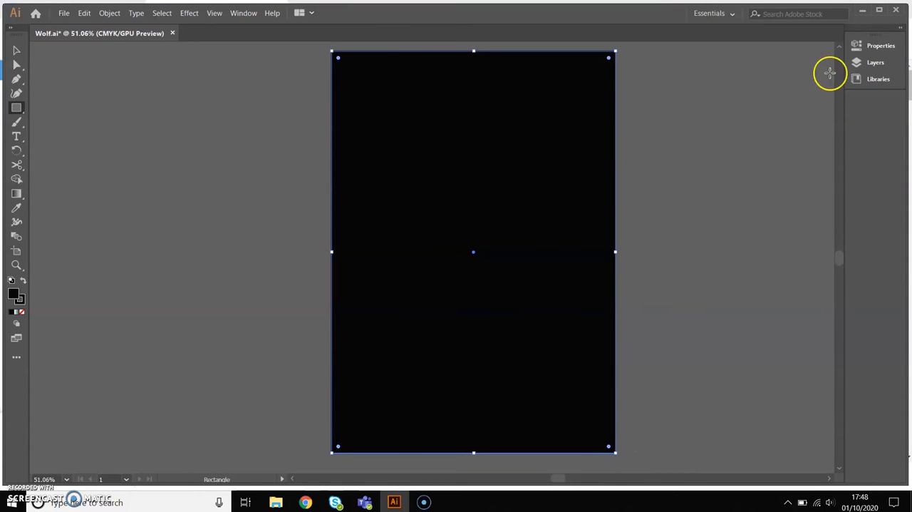
Lock and hide Layer 1 with the black background, and add a new layer above it
click(876, 63)
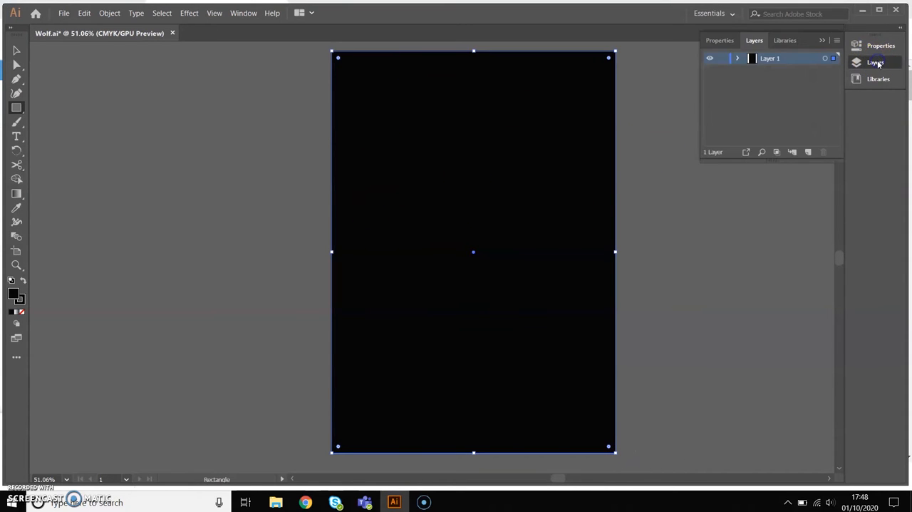
click(724, 60)
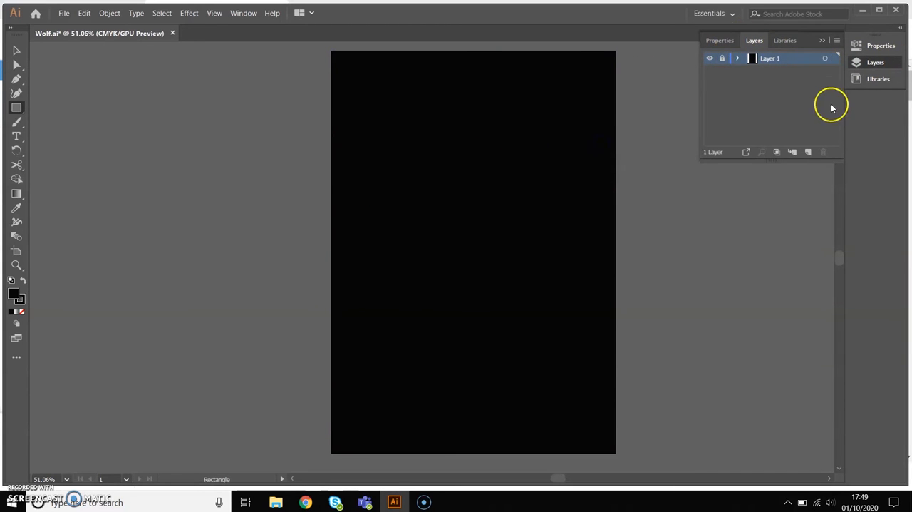
click(809, 153)
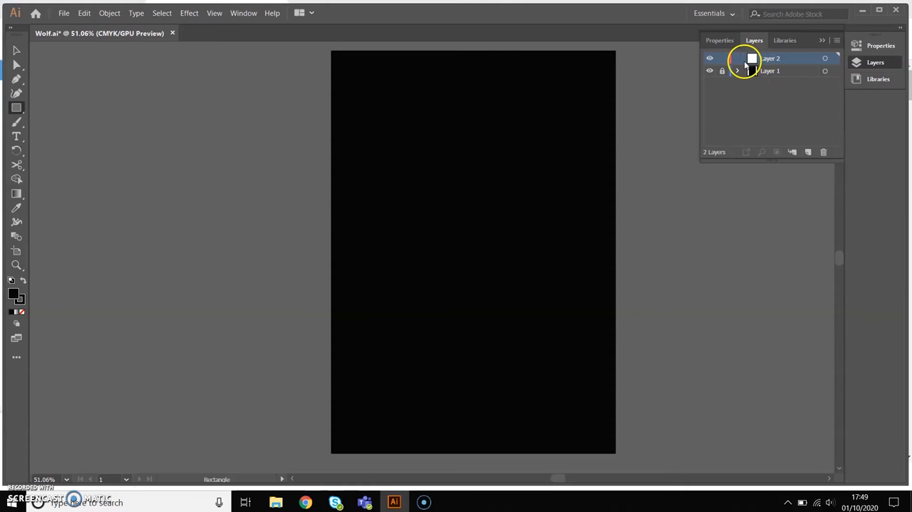
click(709, 71)
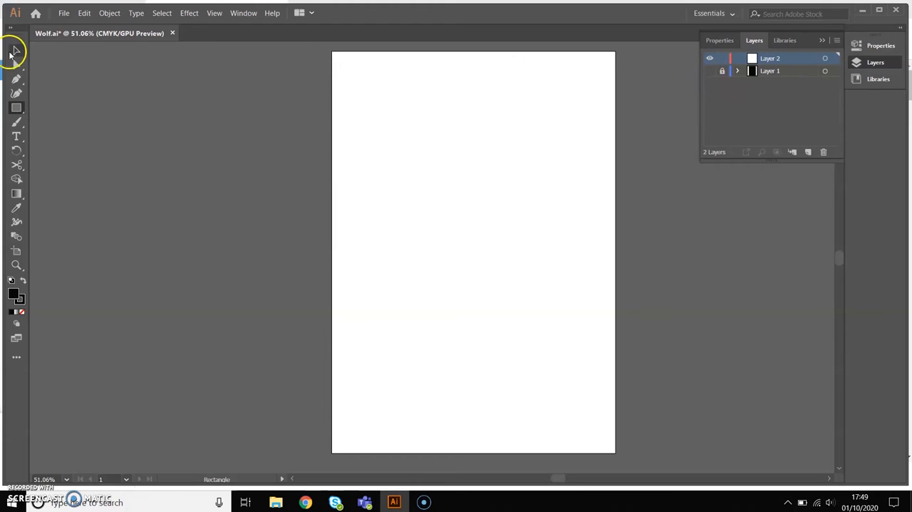
Place the image wolf-5468384_1280 from the Pictures folder on Layer 2, scaled to fill most of the artboard
click(65, 13)
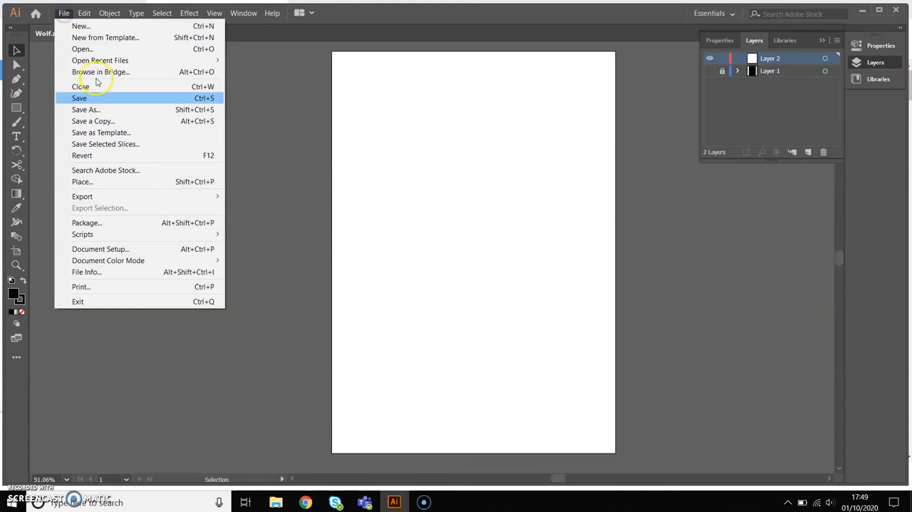
click(106, 181)
scroll(214, 207, down, 5)
click(334, 195)
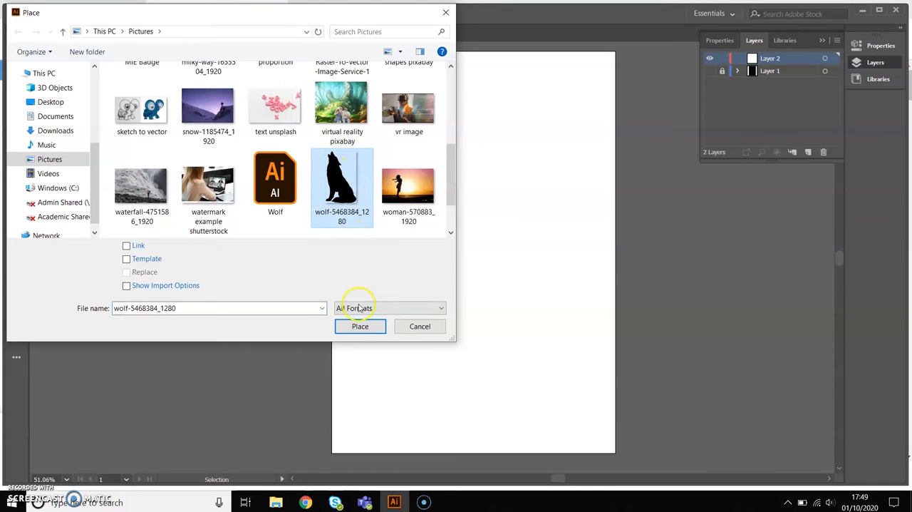
click(361, 327)
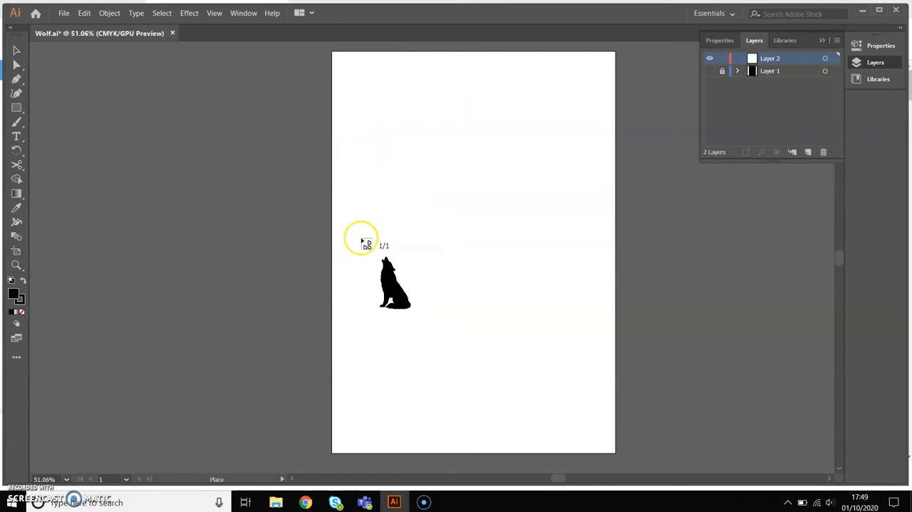
drag(348, 82, 686, 444)
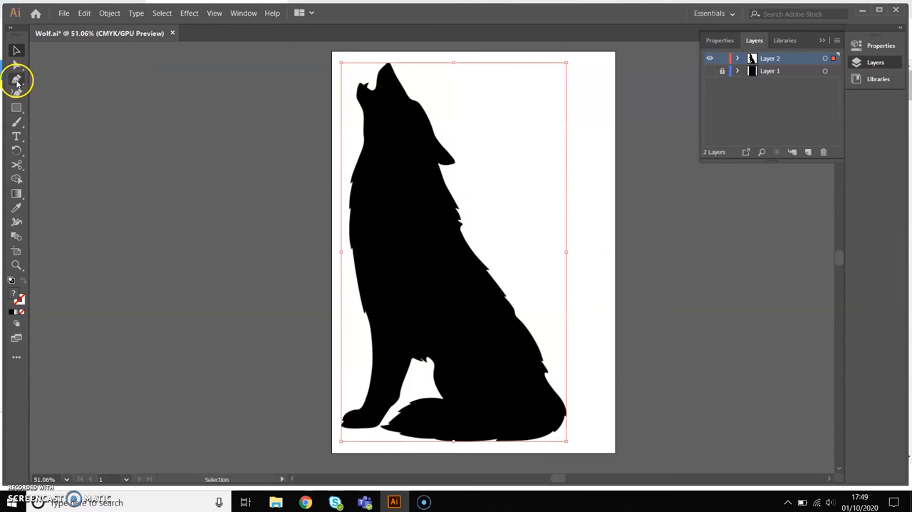
Lock Layer 2 with the wolf image and add a new layer above it for tracing
click(722, 58)
click(808, 152)
click(724, 72)
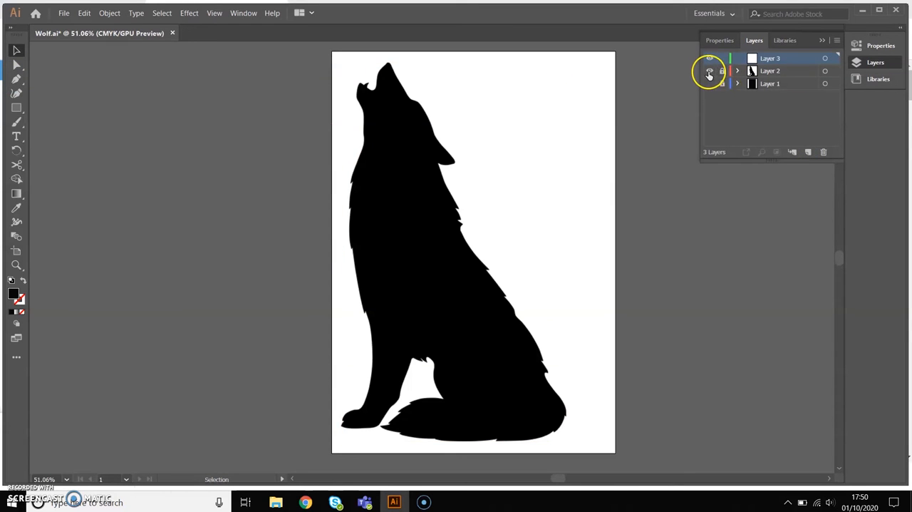
Set up the Pen tool with no fill and a 2 pt orange-red stroke for tracing the wolf
click(17, 80)
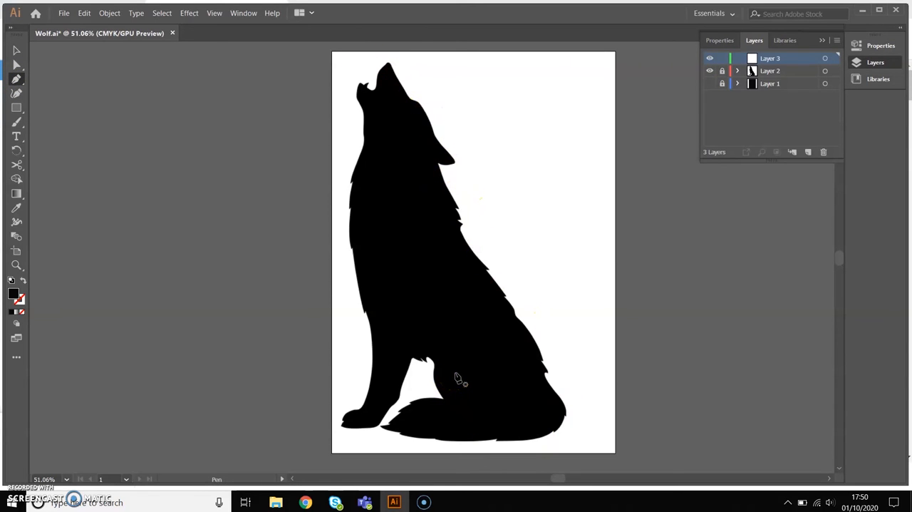
scroll(503, 264, up, 1)
scroll(504, 267, up, 1)
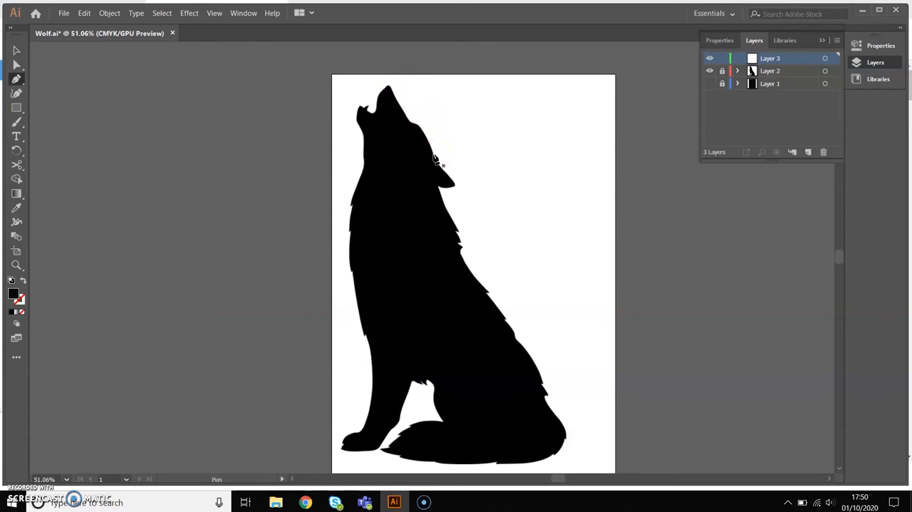
scroll(436, 161, left, 3)
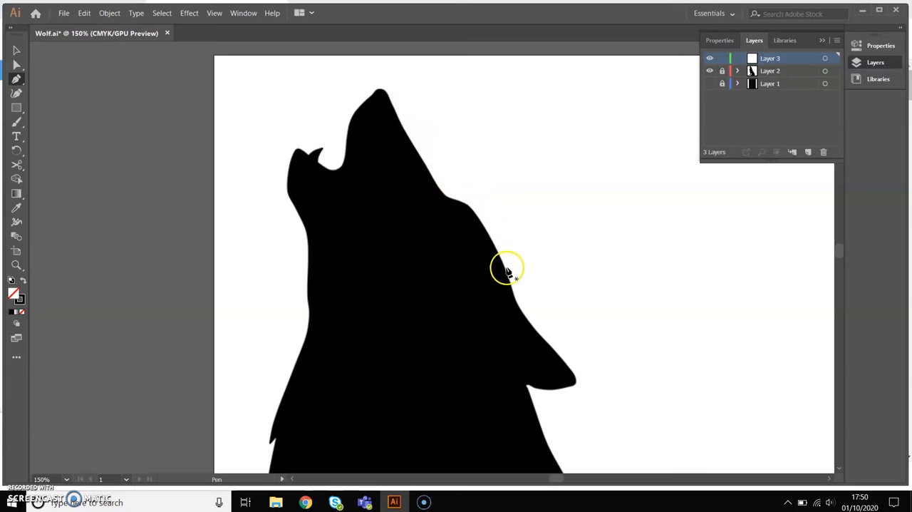
click(884, 47)
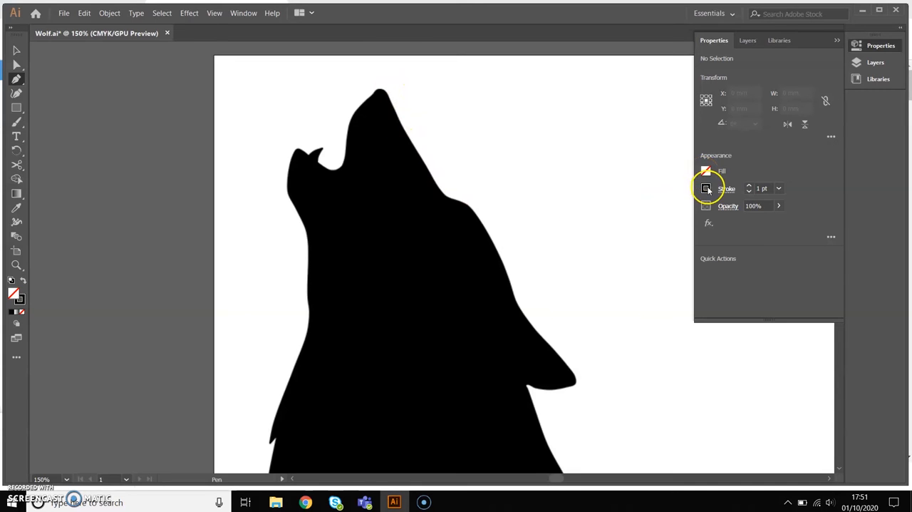
click(706, 188)
click(709, 187)
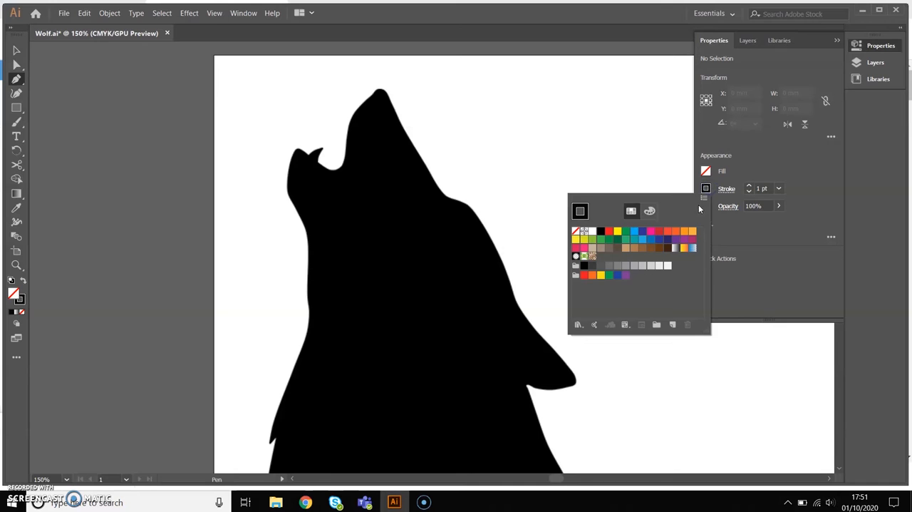
click(668, 232)
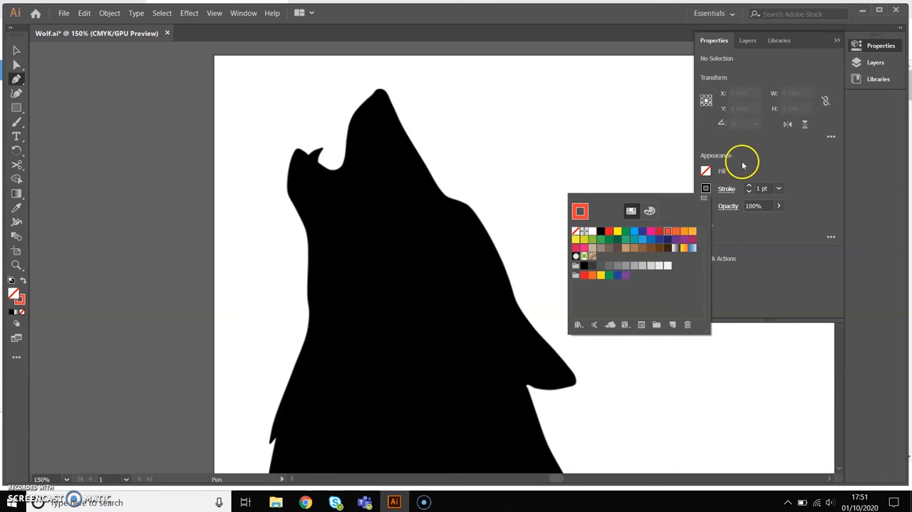
click(746, 189)
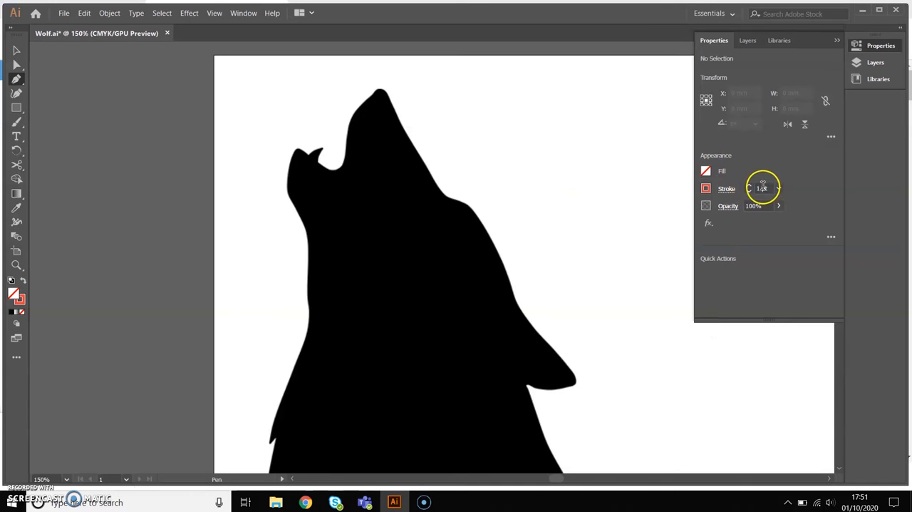
click(750, 188)
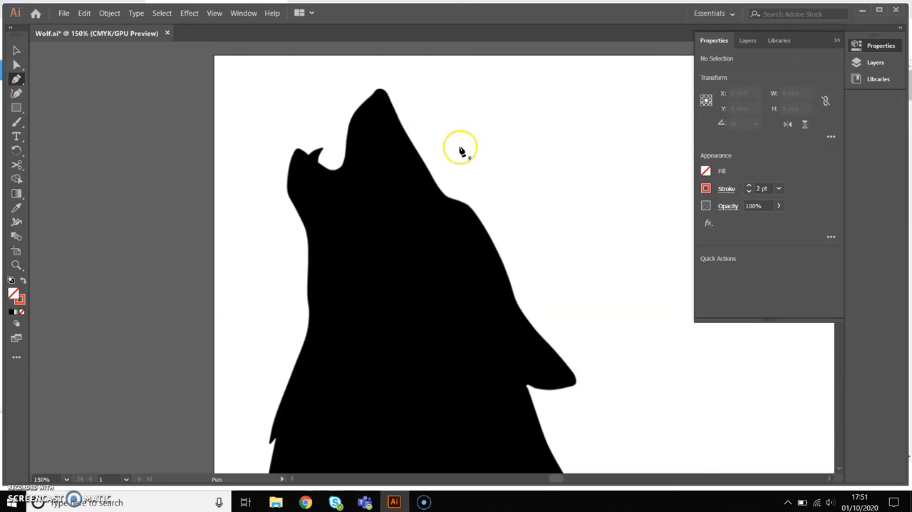
Trace the wolf's outline from the brow over the back of the head and around the ear tip to its base
drag(447, 198, 467, 206)
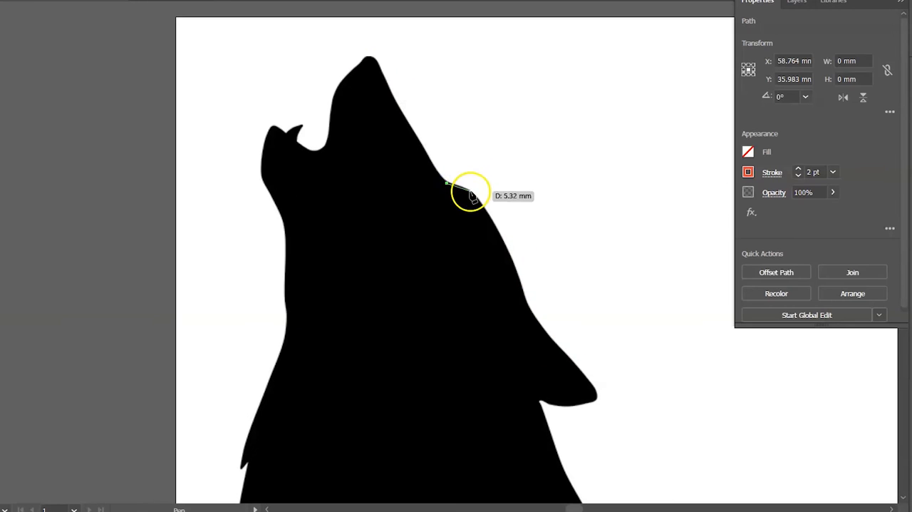
drag(524, 293, 559, 361)
mouse_move(597, 391)
mouse_down()
mouse_move(605, 381)
mouse_move(596, 393)
mouse_up()
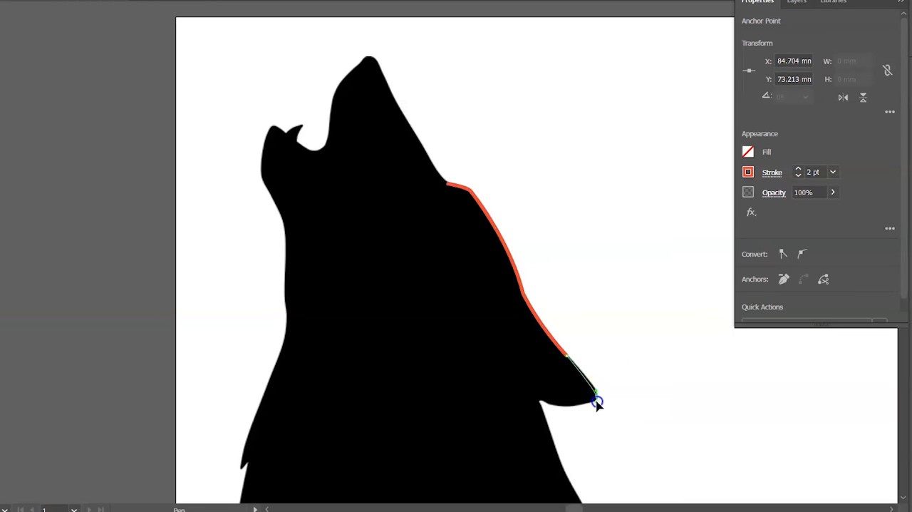
scroll(597, 378, down, 5)
drag(541, 212, 490, 201)
Continue the path from the ear base down the back of the neck and around the first jagged fur tufts
click(560, 277)
click(607, 368)
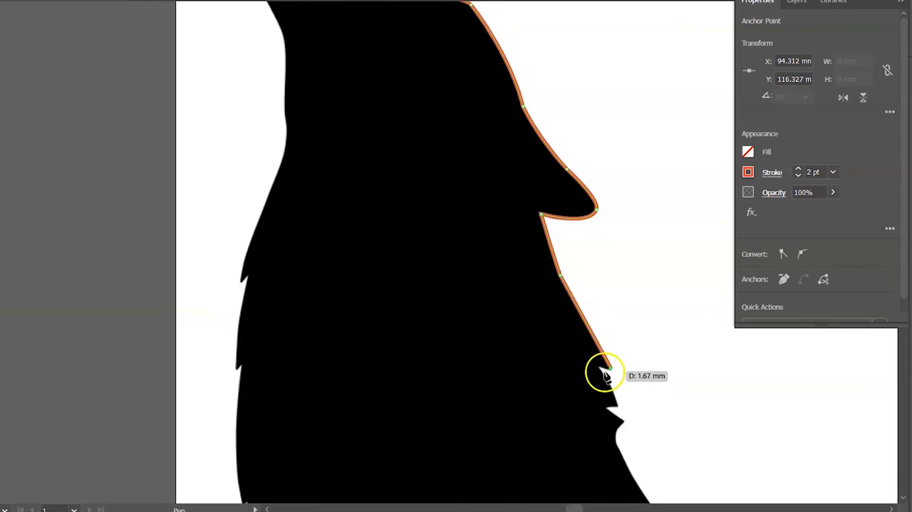
click(617, 409)
scroll(632, 383, down, 6)
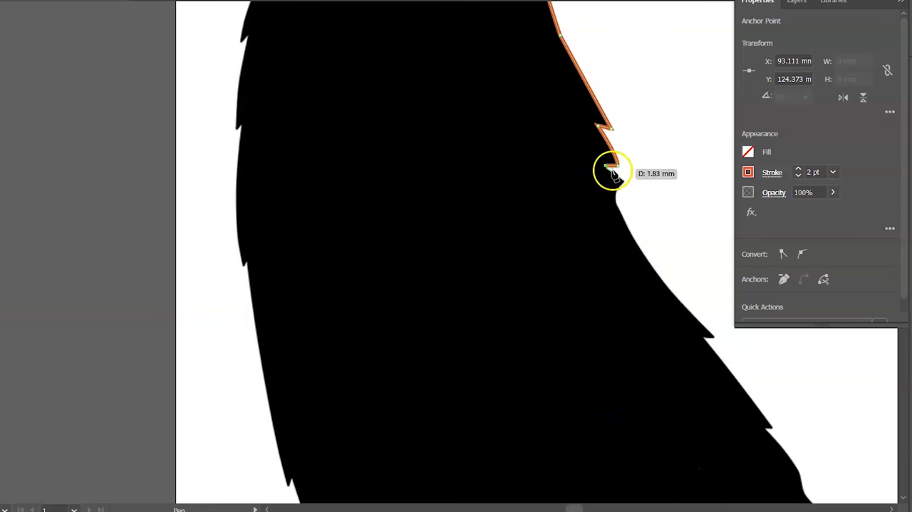
drag(647, 263, 691, 311)
key(ctrl+z)
click(625, 183)
Trace the upper back below the neck tufts, adding corner points at the two pointed fur notches
drag(621, 217, 637, 246)
click(621, 217)
drag(714, 338, 763, 381)
click(714, 338)
click(706, 337)
scroll(714, 318, down, 2)
click(773, 363)
click(766, 364)
Extend the path down the lower back to the small fur notches above the rump
click(900, 2)
scroll(792, 319, down, 4)
drag(803, 292, 792, 313)
drag(576, 508, 584, 507)
scroll(524, 318, down, 4)
drag(500, 302, 526, 393)
click(502, 302)
click(510, 361)
click(510, 361)
Trace the curve below the lower-back tufts and around the outside of the rump
scroll(546, 392, down, 2)
drag(552, 448, 569, 460)
key(ctrl+z)
click(509, 295)
drag(553, 354, 570, 368)
drag(579, 424, 573, 464)
scroll(579, 424, down, 3)
Trace the underside of the rump with corner points at its two small fur notches
click(580, 304)
click(574, 301)
drag(538, 361, 507, 379)
click(539, 361)
click(536, 354)
Trace the wolf's bottom edge along the underside of the tail to the notch near the tail tip
drag(339, 388, 25, 364)
click(342, 386)
click(131, 382)
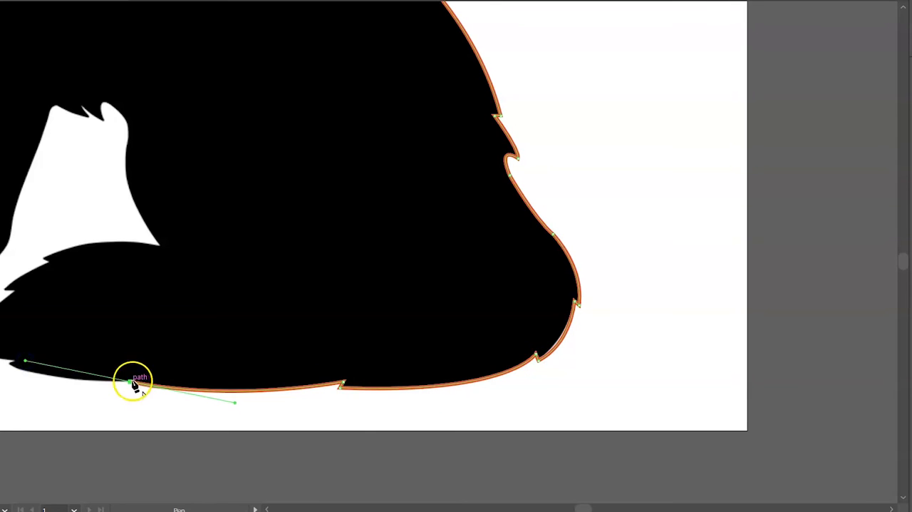
click(12, 365)
drag(585, 508, 573, 508)
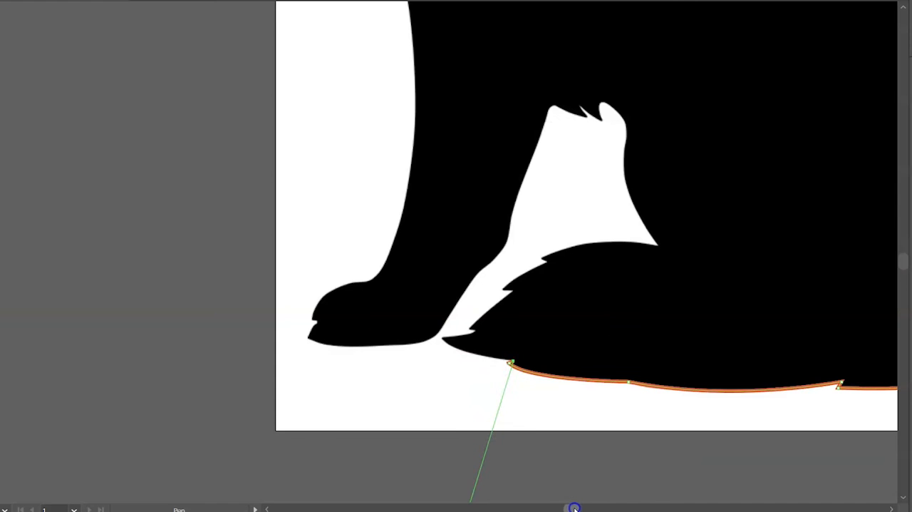
Trace around the tail tip and along the jagged notches on the tail's upper edge
drag(442, 338, 424, 319)
click(442, 339)
click(478, 334)
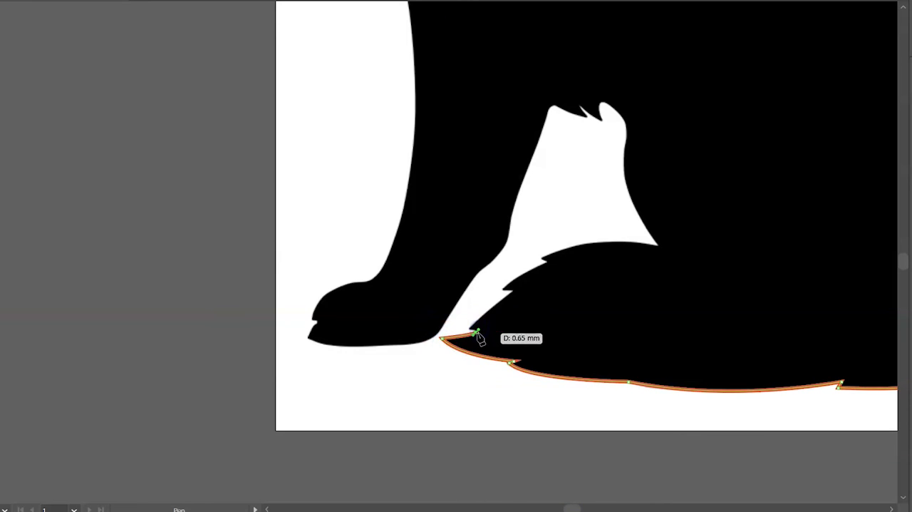
click(470, 328)
drag(514, 292, 574, 258)
click(513, 292)
click(502, 289)
Trace the tail's upper edge, the hind leg's inner edge and the belly fur above the gap between the legs
drag(658, 246, 637, 51)
click(625, 178)
drag(625, 151, 546, 98)
click(626, 131)
click(602, 120)
click(580, 106)
click(590, 117)
click(554, 106)
Trace the rear edge of the front leg from the belly down to just above the paw
drag(510, 225, 491, 293)
key(ctrl+z)
drag(545, 122, 544, 137)
click(545, 122)
click(513, 211)
drag(506, 244, 471, 271)
click(505, 245)
Trace around the front paw, including the sole, toe notch and upper edge
drag(438, 336, 323, 324)
click(395, 347)
click(308, 338)
click(315, 325)
drag(367, 279, 419, 281)
click(371, 282)
Trace the front edge of the leg up to the chest, with corner points at the lower chest fur tufts
drag(413, 95, 355, 34)
click(415, 194)
click(391, 139)
click(388, 146)
scroll(399, 149, down, 1)
scroll(396, 139, up, 4)
scroll(368, 82, up, 2)
scroll(368, 82, up, 3)
click(348, 295)
click(343, 303)
Continue the outline up the chest through the next two fur notches
drag(342, 157, 362, 55)
click(342, 158)
click(336, 162)
click(348, 70)
click(339, 75)
Trace the front of the neck from the upper chest tuft up the throat to the base of the lower jaw
scroll(349, 78, up, 3)
drag(386, 152, 419, 76)
click(385, 153)
scroll(386, 156, up, 1)
drag(385, 187, 379, 175)
click(386, 187)
click(385, 129)
drag(361, 65, 334, 30)
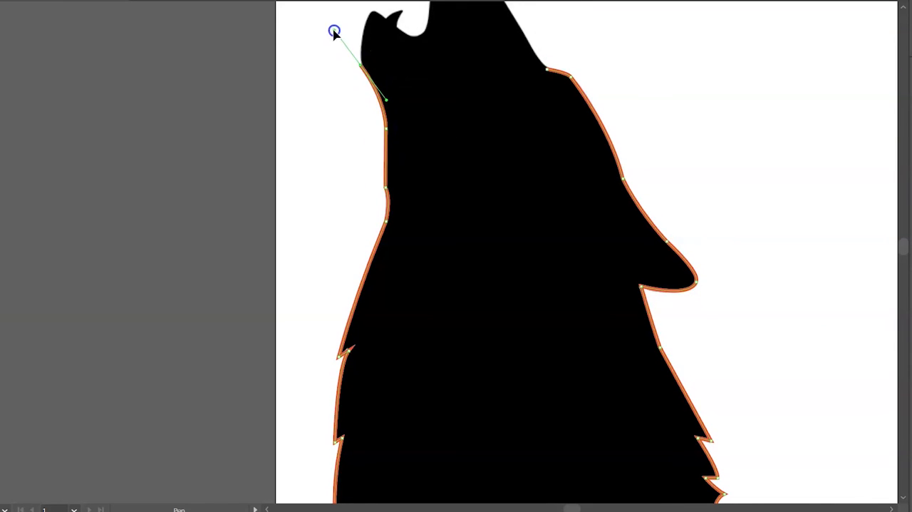
Trace the lower jaw, the tooth and the inside curve of the open mouth
scroll(356, 107, up, 3)
click(361, 199)
click(373, 144)
drag(389, 129, 428, 115)
click(386, 154)
click(403, 144)
click(411, 170)
click(429, 145)
Trace the upper muzzle, nose and snout bridge, and close the path at the brow
drag(456, 86, 489, 67)
click(456, 86)
click(466, 74)
click(482, 91)
click(510, 145)
click(532, 179)
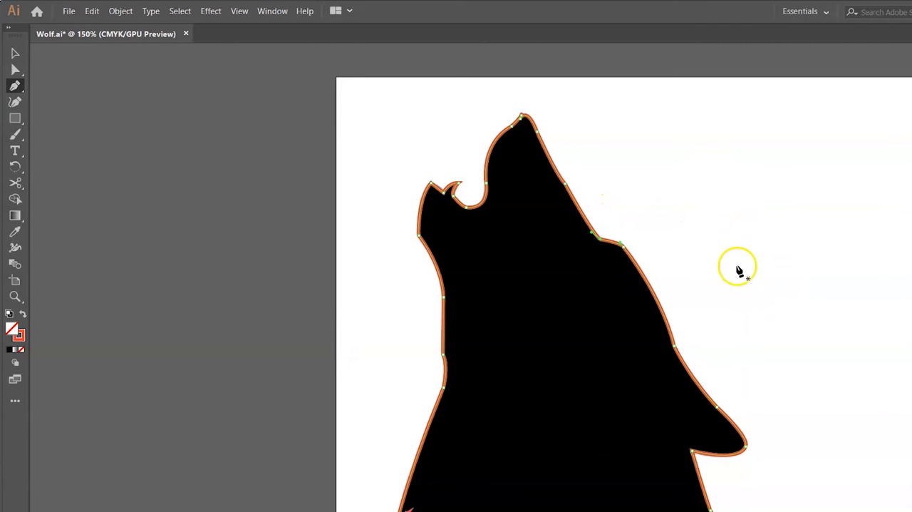
Move the closed wolf outline off the artboard, beside the reference image, with the Selection tool
scroll(767, 269, down, 2)
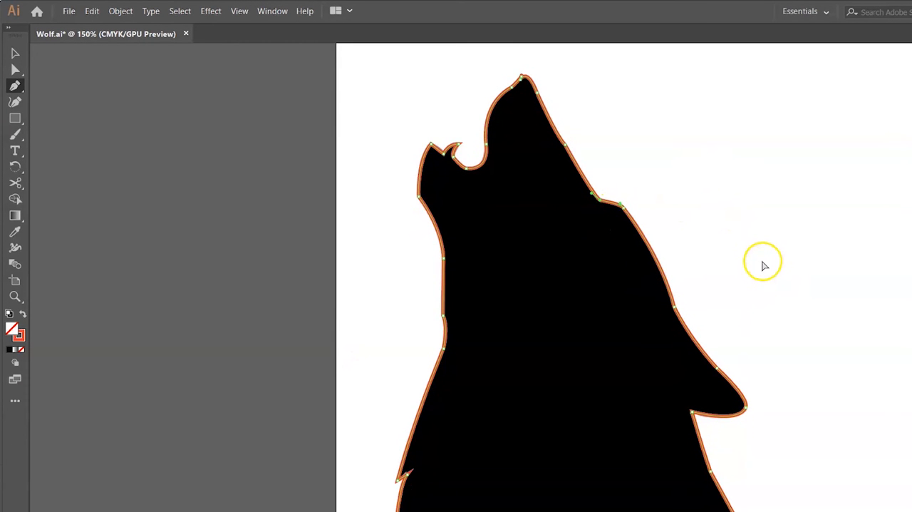
scroll(762, 265, right, 2)
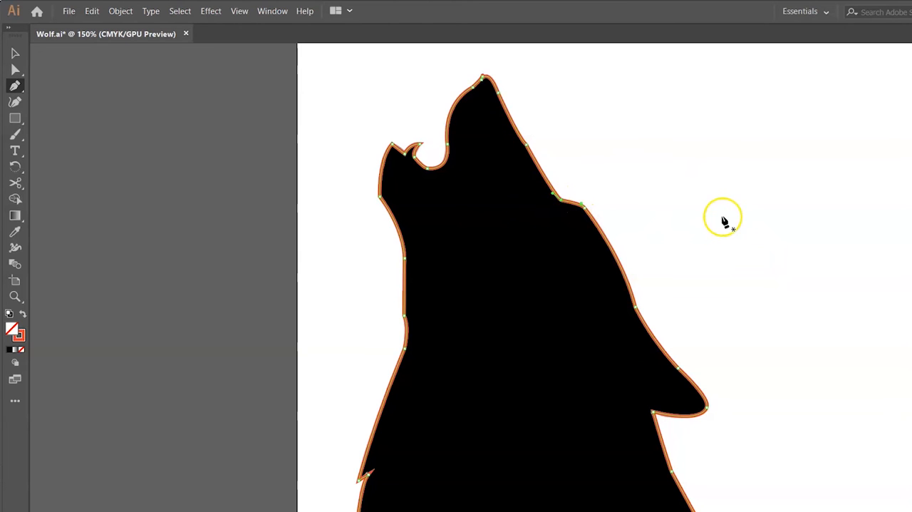
scroll(673, 194, down, 3)
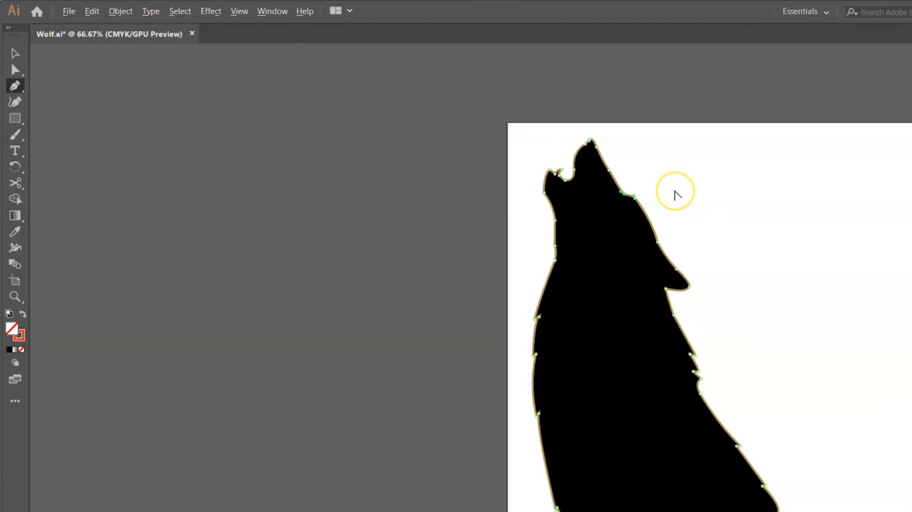
click(14, 55)
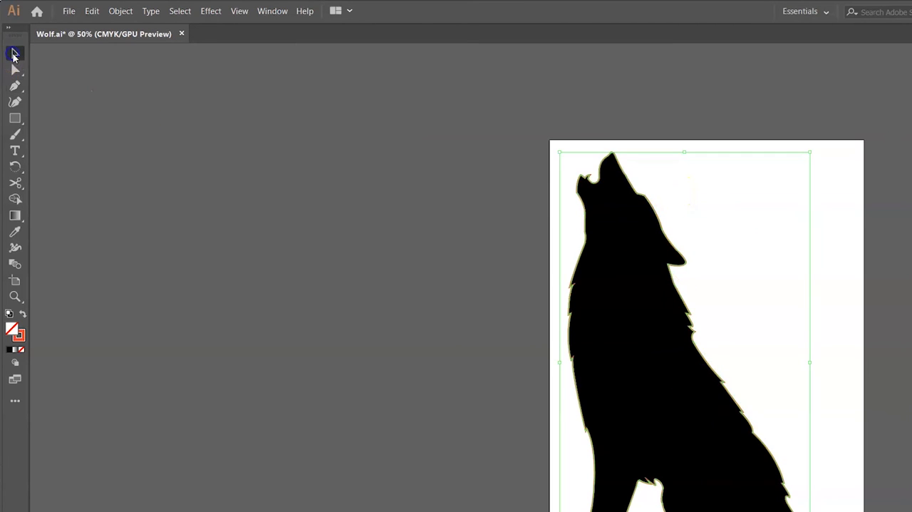
drag(676, 291, 378, 261)
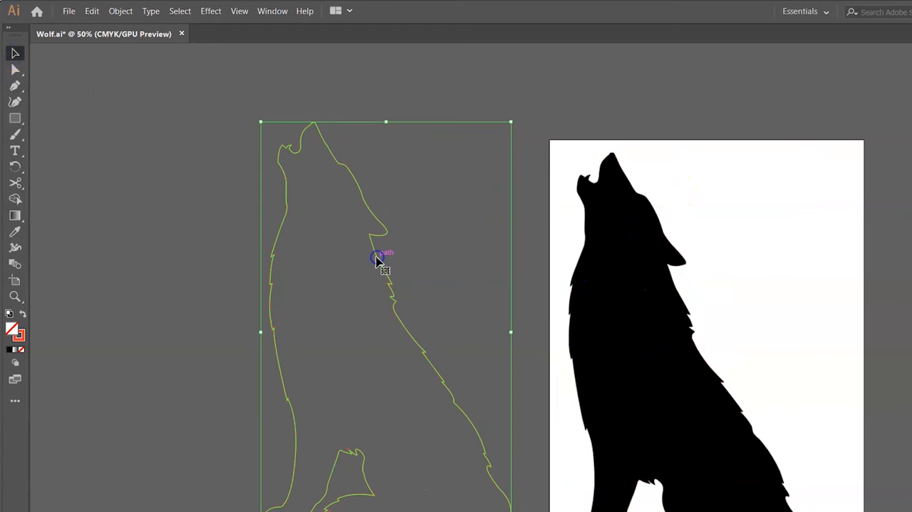
Swap the outline's fill and stroke, set its fill colour to near-black 070707, and deselect it
click(22, 315)
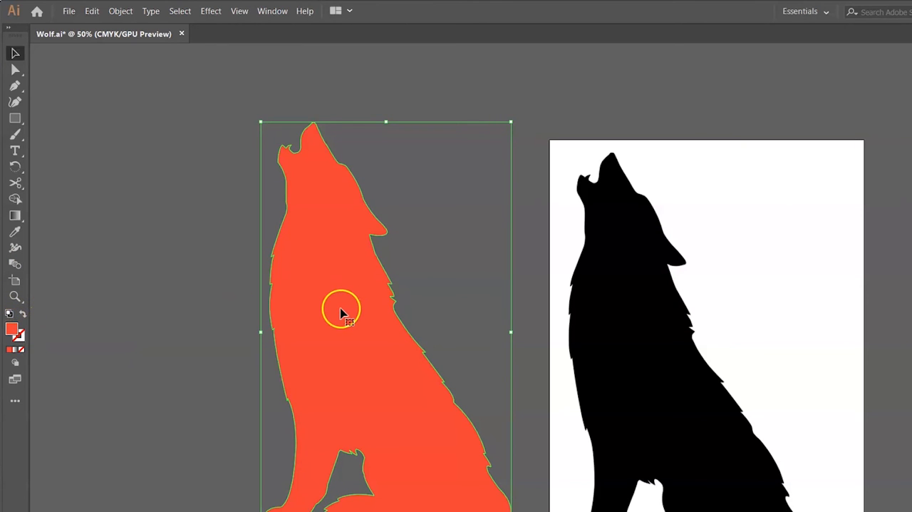
double_click(10, 329)
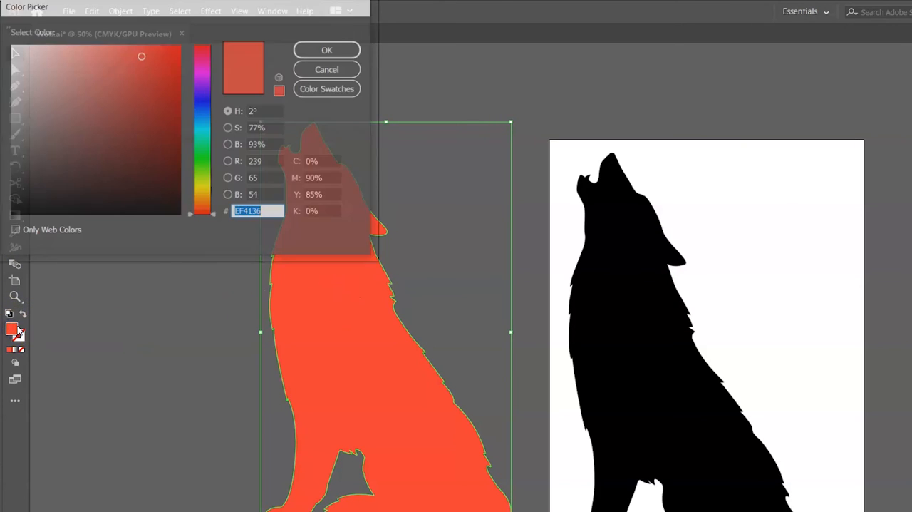
drag(150, 177, 7, 210)
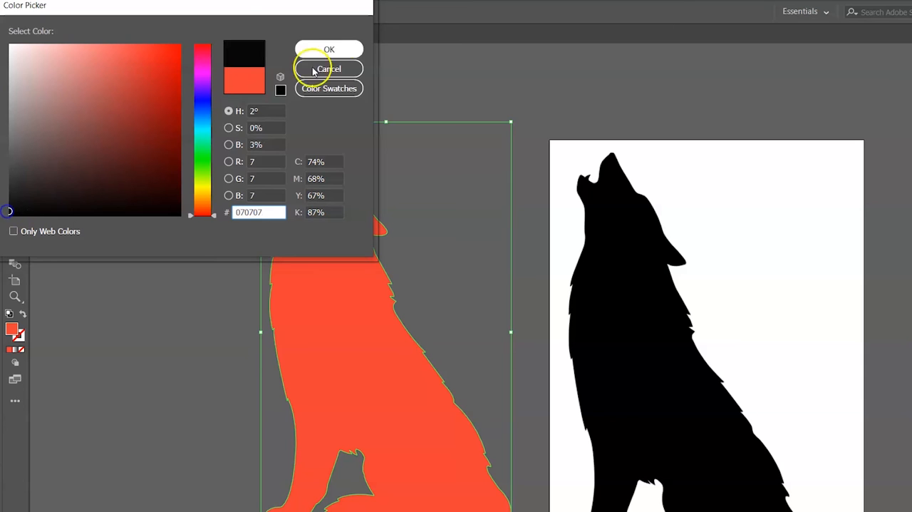
click(352, 47)
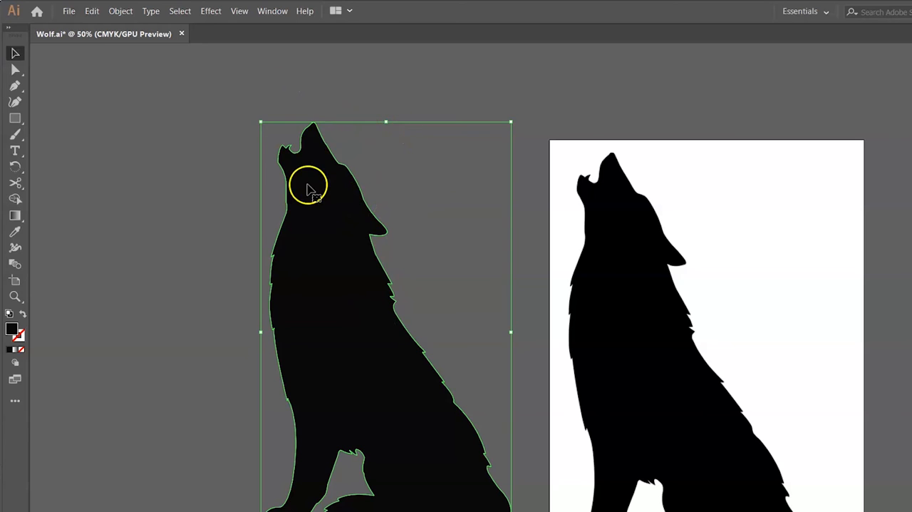
click(626, 249)
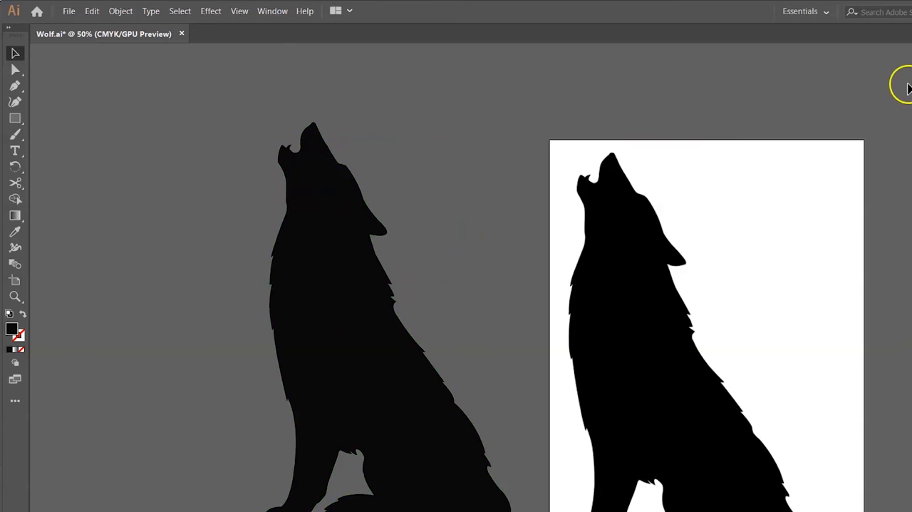
Hide Layer 2 with the wolf reference image, keeping it locked
key(F7)
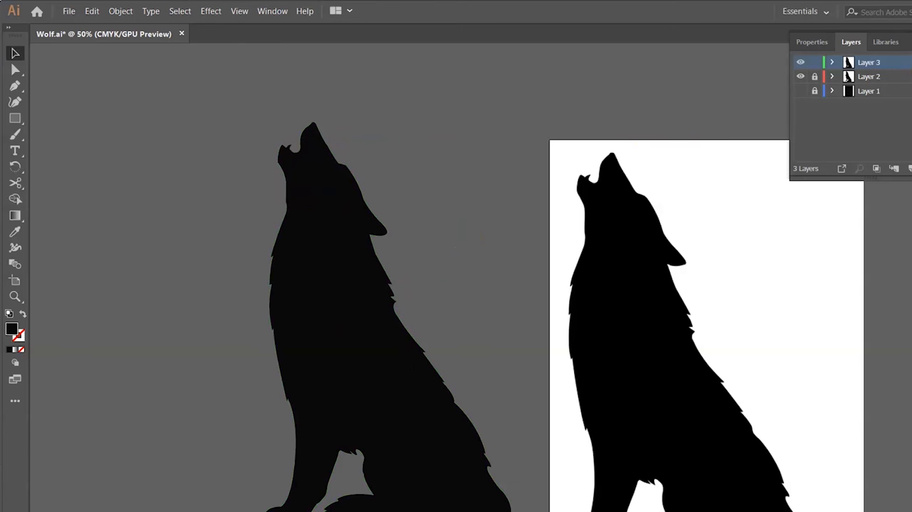
click(815, 76)
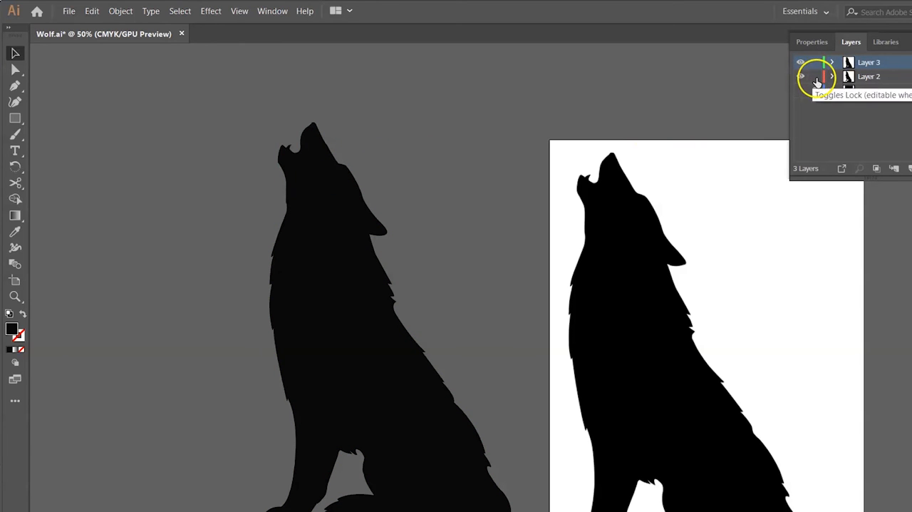
click(800, 77)
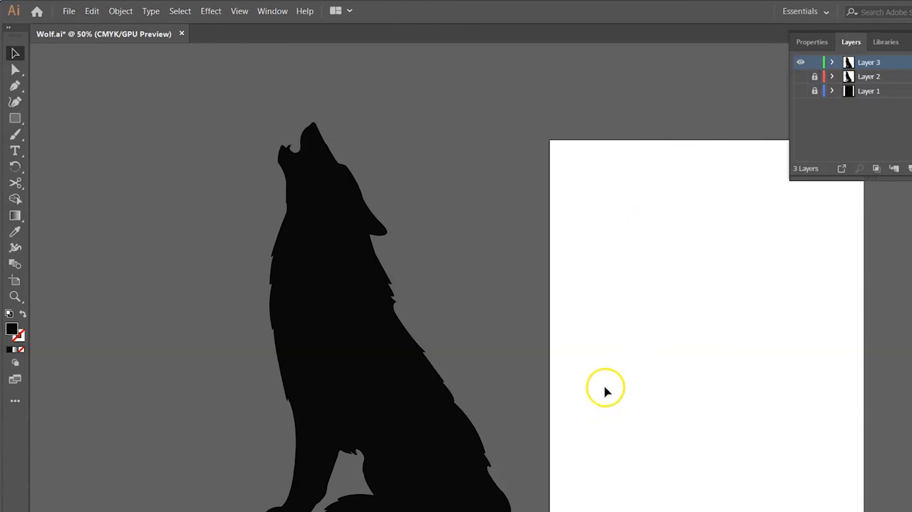
Move the black traced wolf onto the artboard, fit it within the page edges, and deselect it
drag(320, 326, 662, 350)
scroll(876, 320, down, 3)
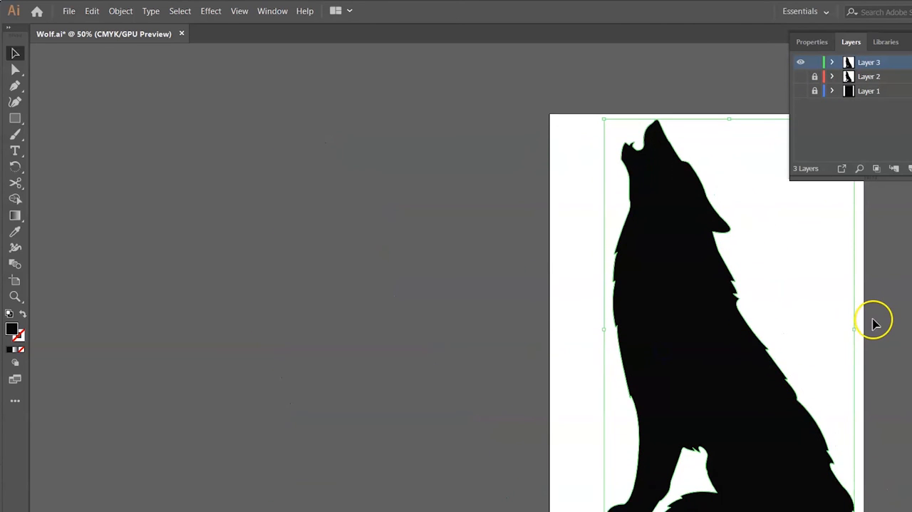
drag(727, 321, 719, 328)
click(904, 334)
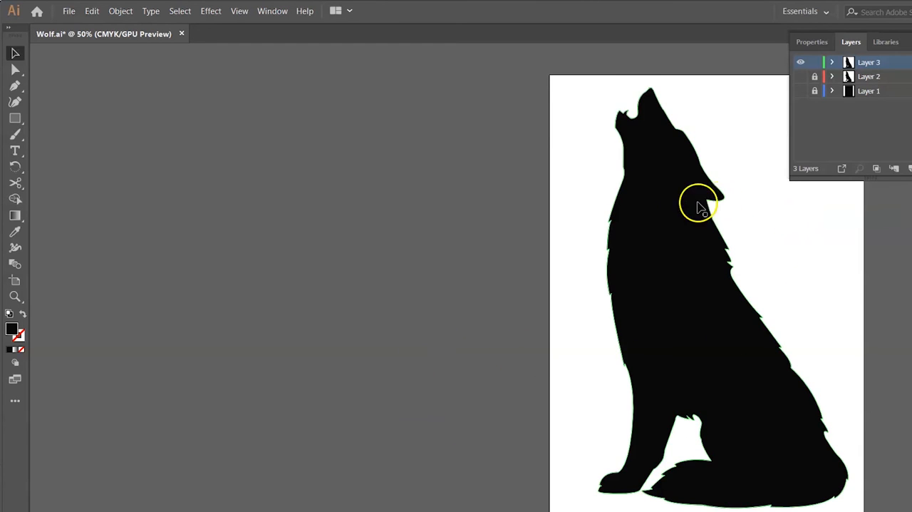
click(764, 273)
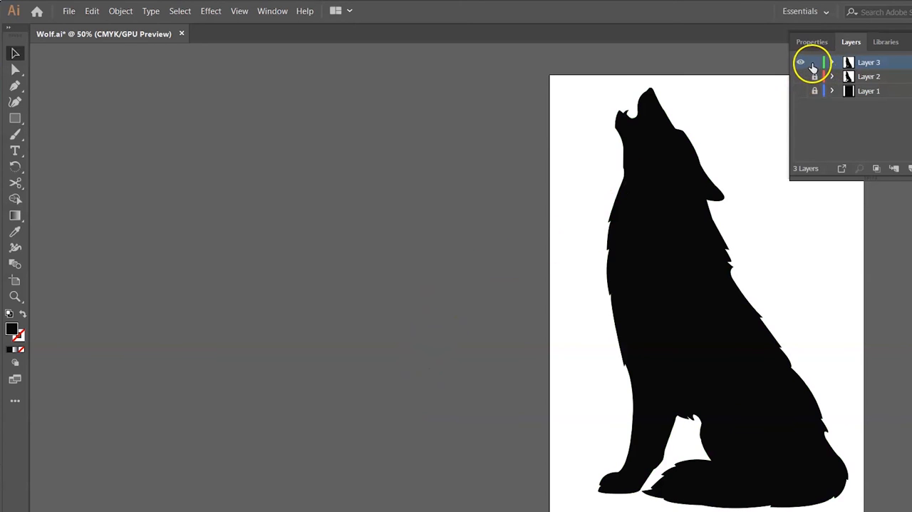
Close the layer list and save the Wolf.ai document
click(910, 42)
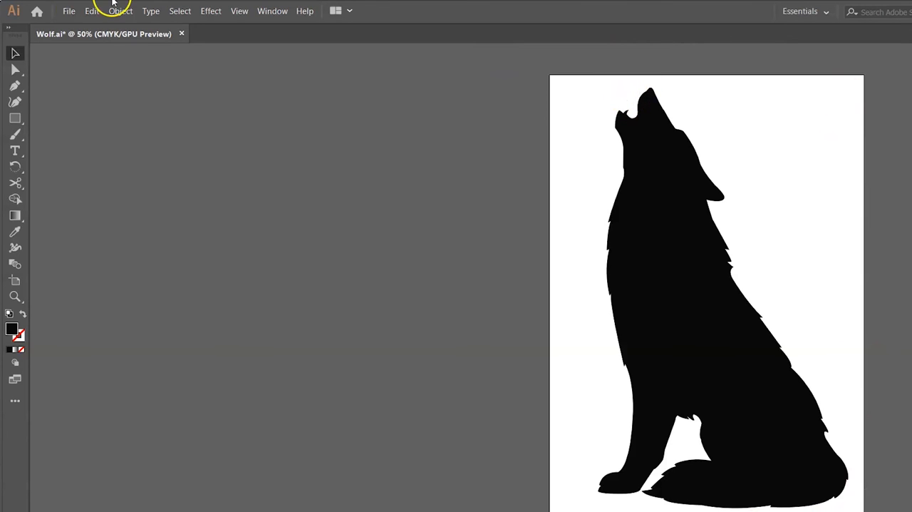
click(67, 13)
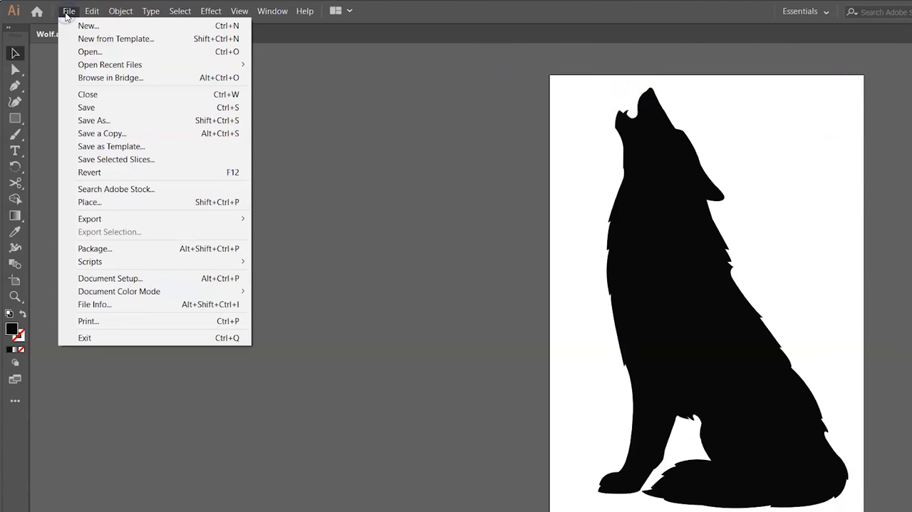
click(86, 108)
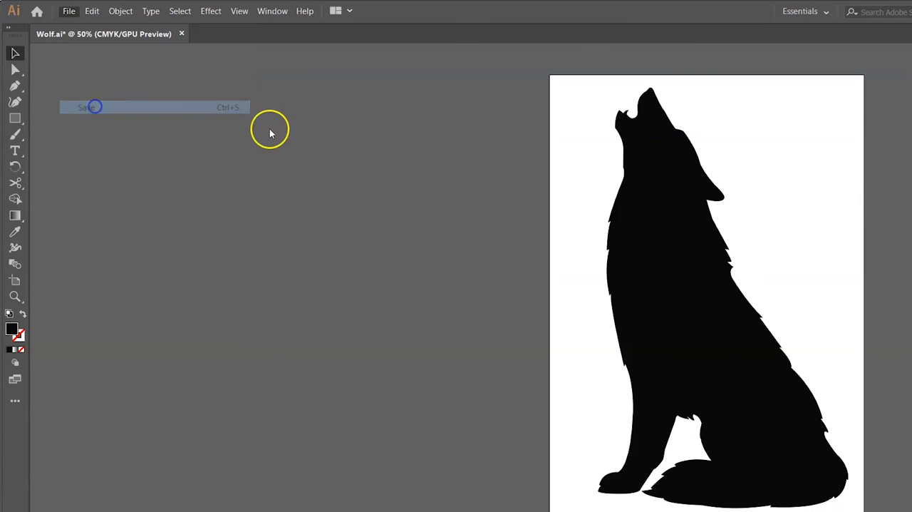
Place the image milky-way-1655504_1920 from the Pictures folder, scaled to cover the full height of the artboard
click(70, 12)
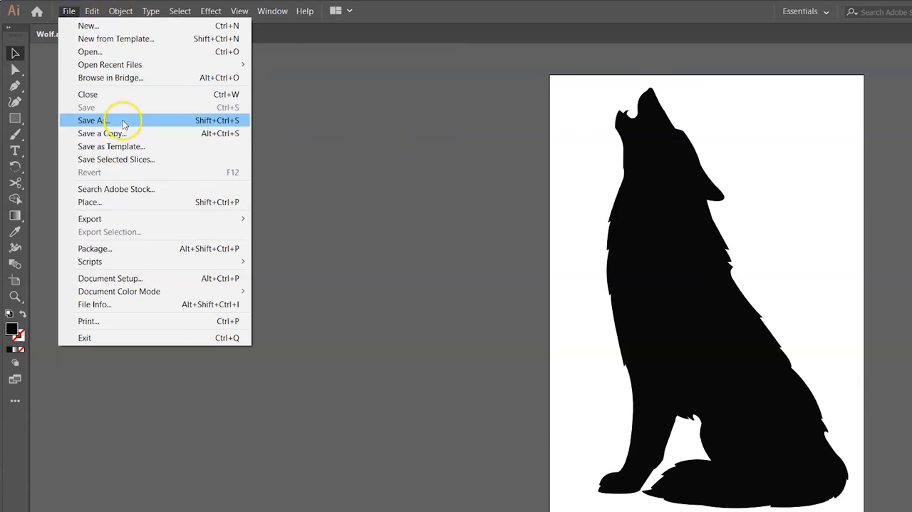
click(130, 201)
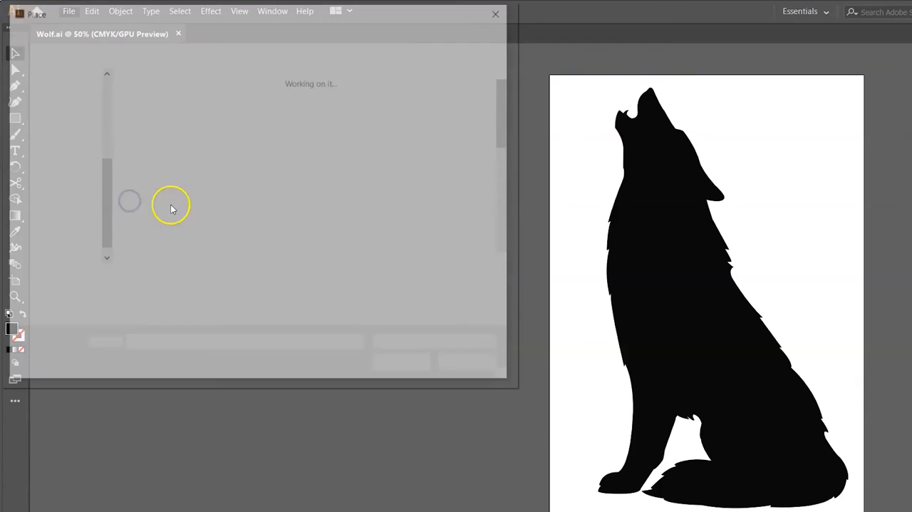
scroll(313, 189, down, 5)
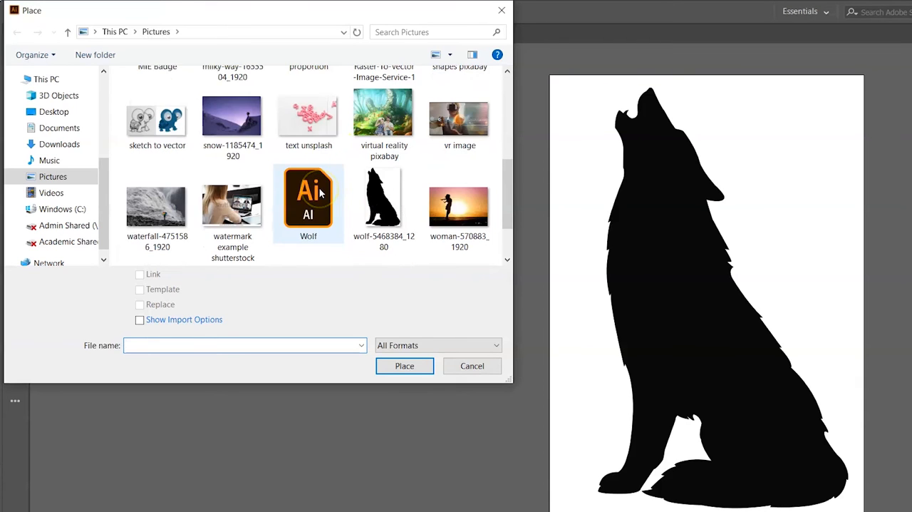
scroll(319, 192, up, 2)
click(223, 112)
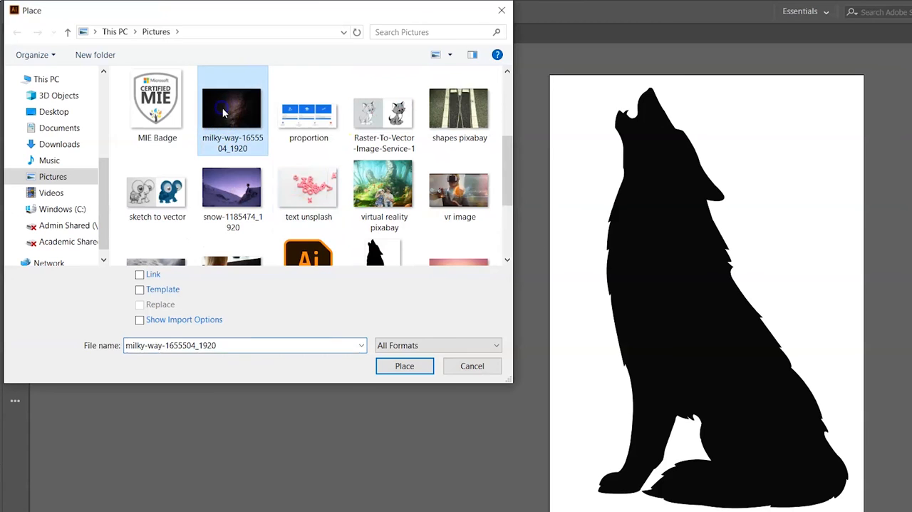
click(403, 365)
drag(552, 76, 875, 473)
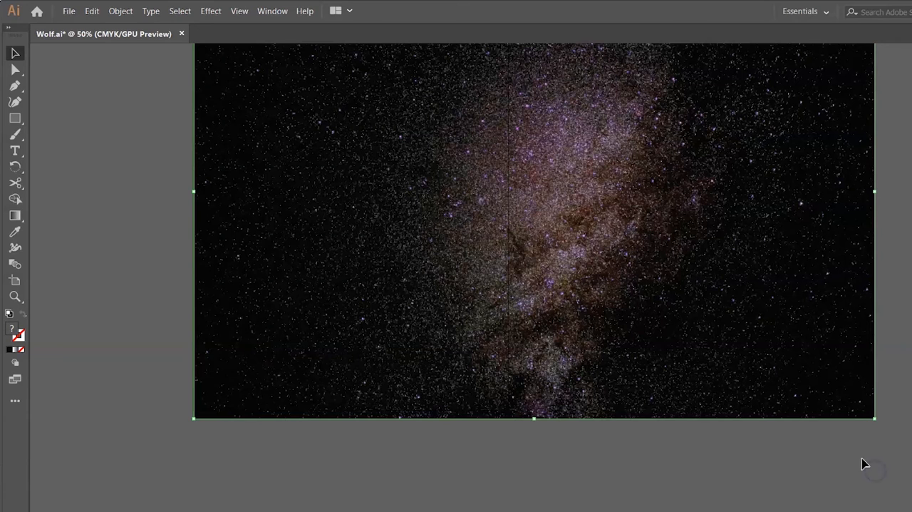
Move the milky way image over the artboard, aligning its top edge with the page
scroll(613, 458, left, 5)
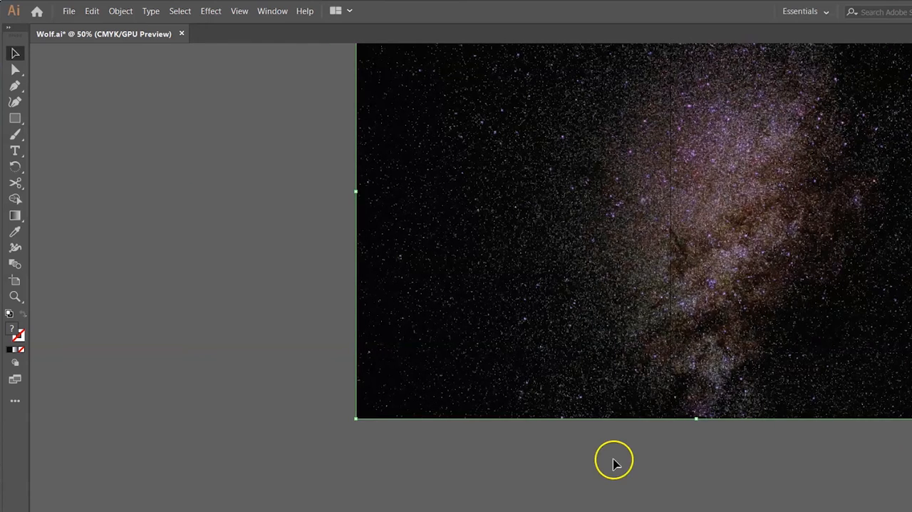
scroll(621, 442, up, 2)
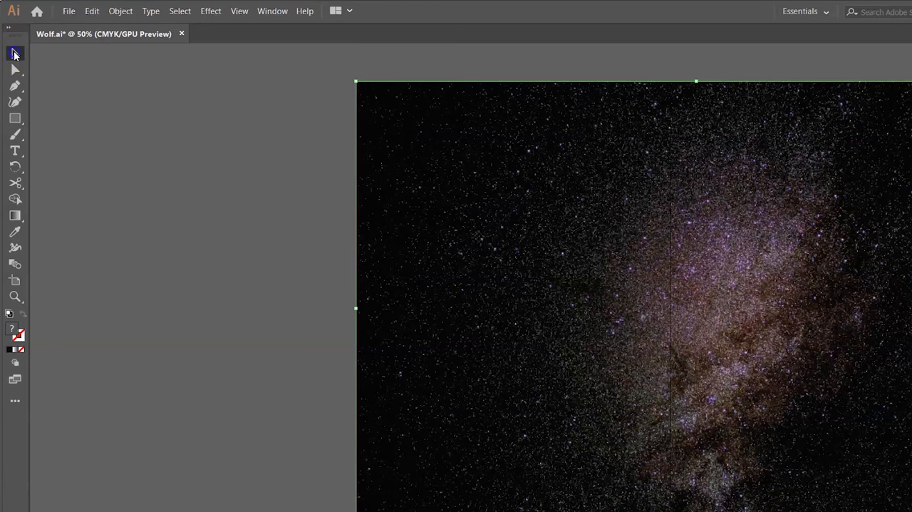
drag(784, 146, 697, 149)
Send the milky way image to the back so it lies behind the black wolf silhouette
click(727, 213)
right_click(674, 240)
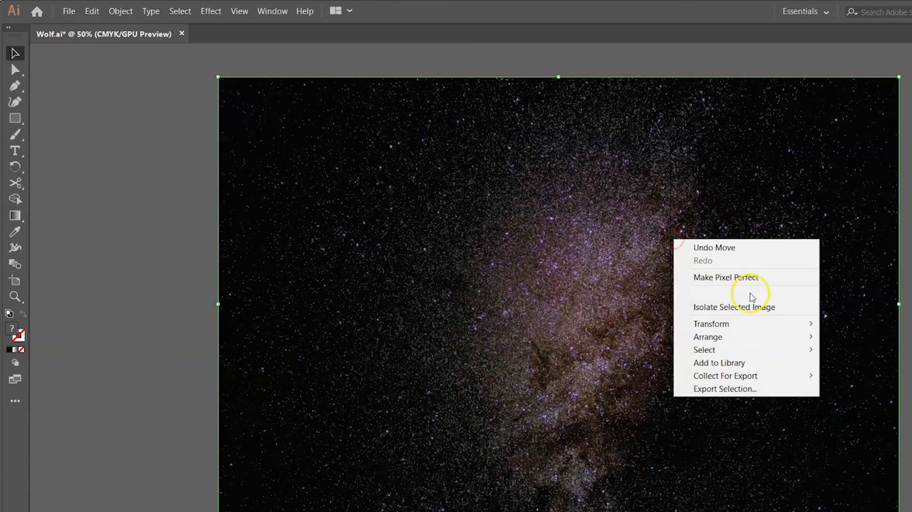
mouse_move(754, 340)
click(865, 375)
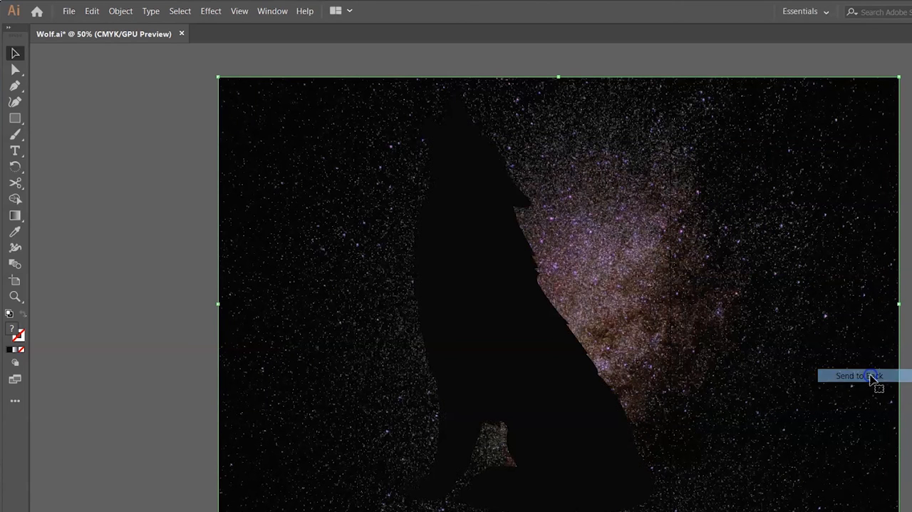
Reposition the milky way image so its bright galaxy area sits behind the wolf's body, and deselect it
drag(770, 264, 751, 265)
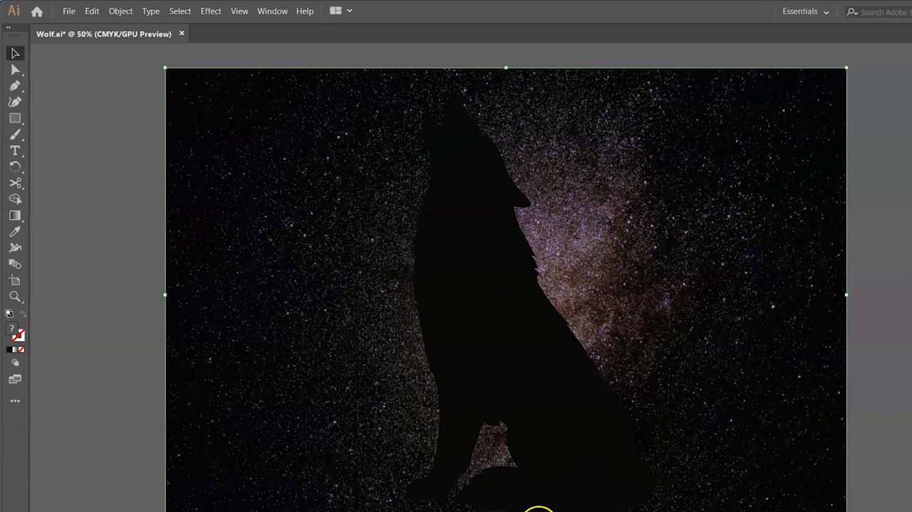
drag(733, 194, 721, 202)
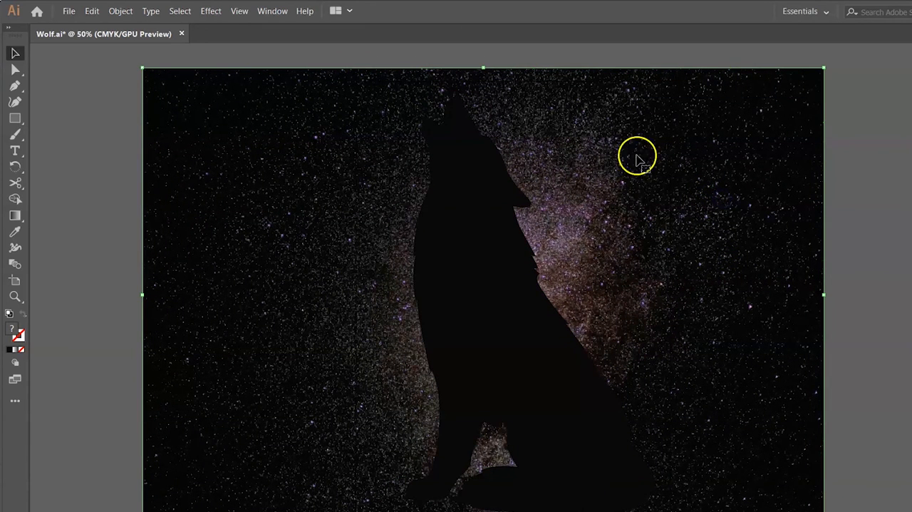
click(889, 284)
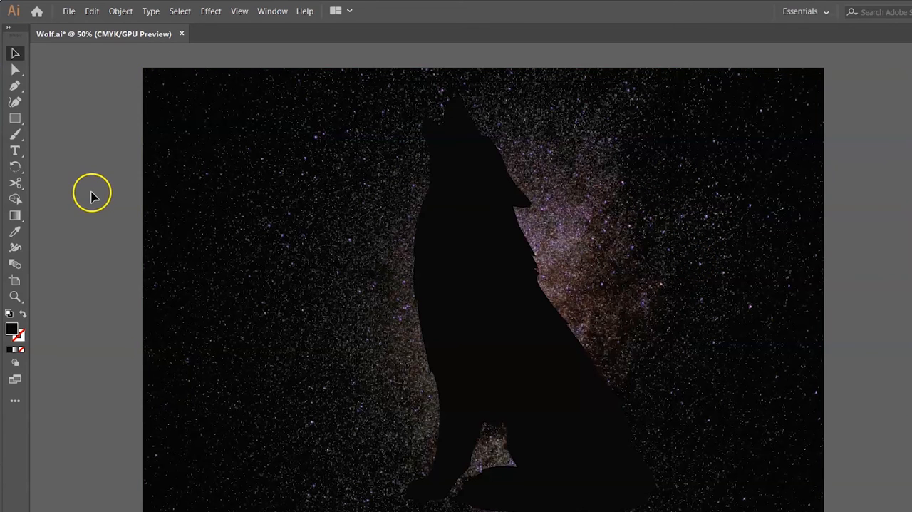
Make a clipping mask from the wolf silhouette and the milky way image, and deselect the result
drag(88, 240, 862, 318)
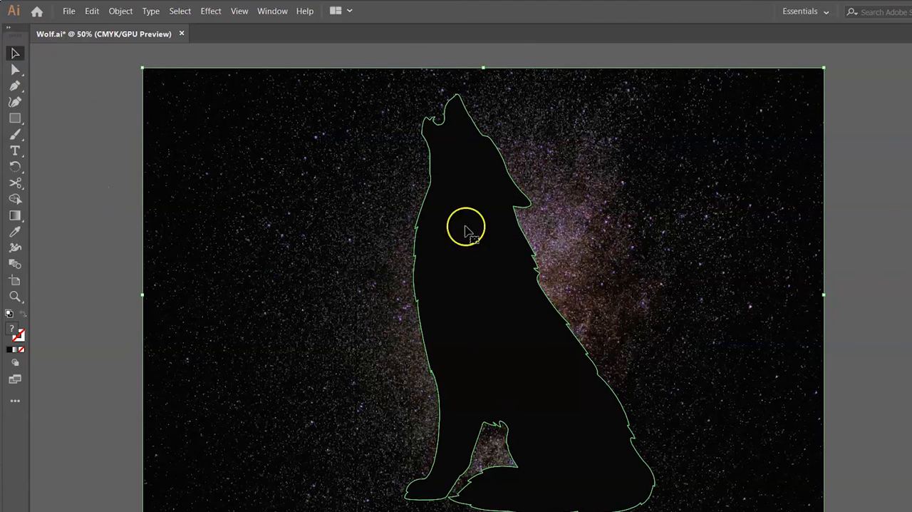
click(478, 324)
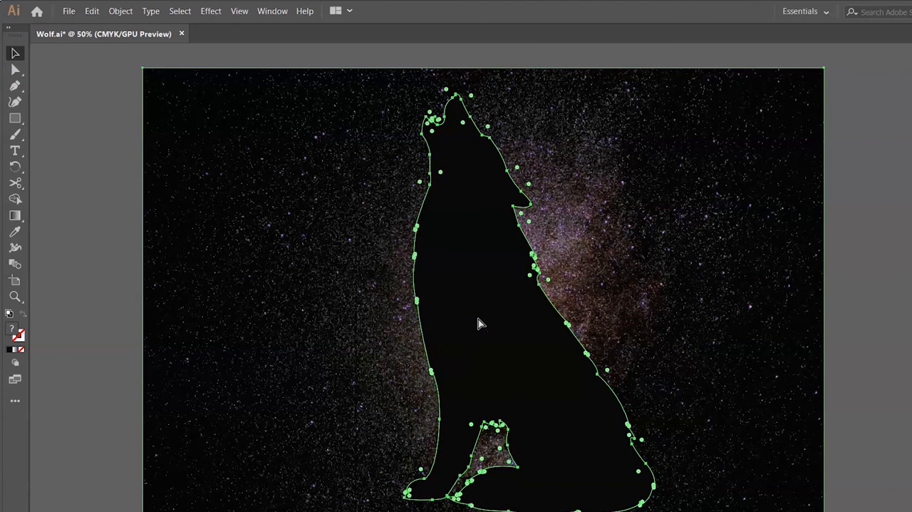
key(ctrl+7)
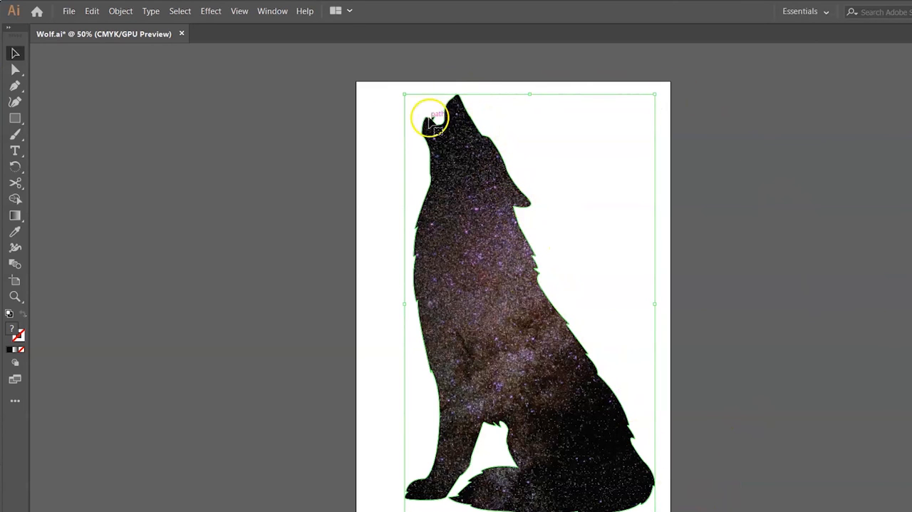
click(855, 281)
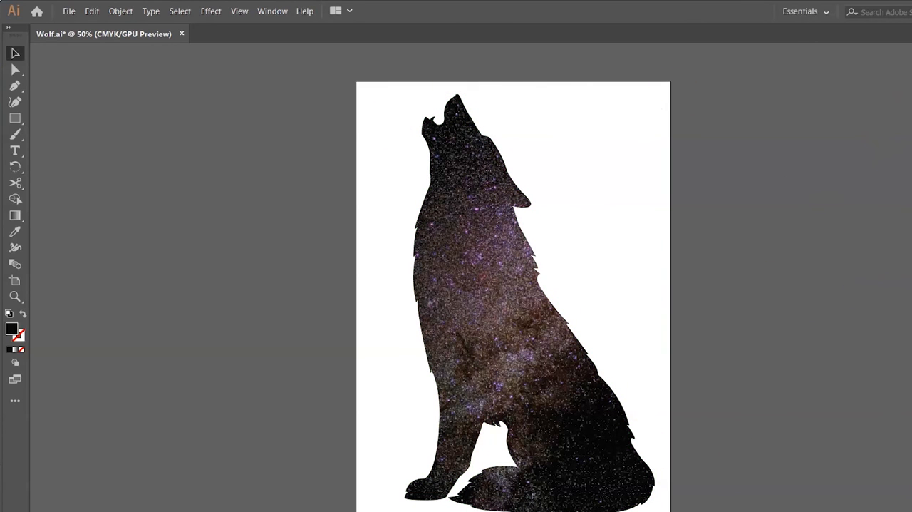
Open the layer list, make the background layer Layer 1 visible, and unlock it
key(F7)
click(798, 92)
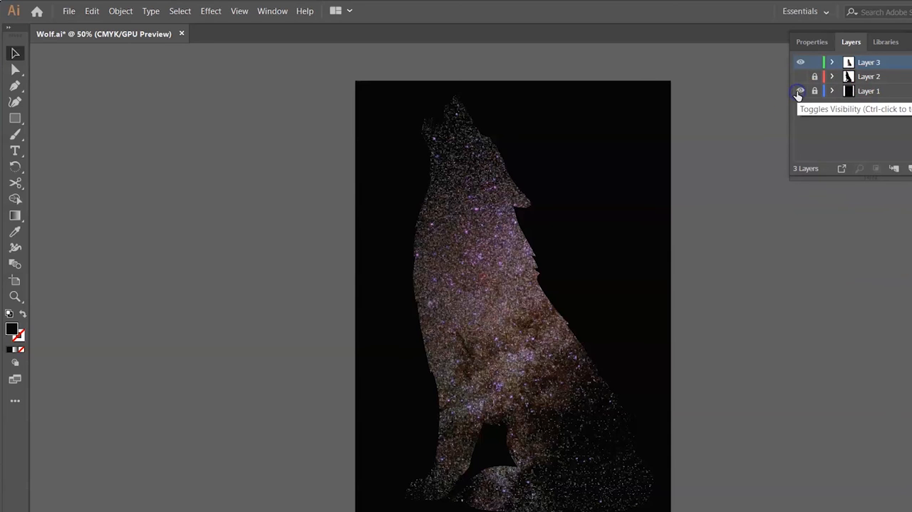
click(814, 90)
Fill the background rectangle with dark red 300503 and deselect it
click(411, 183)
click(778, 163)
click(585, 206)
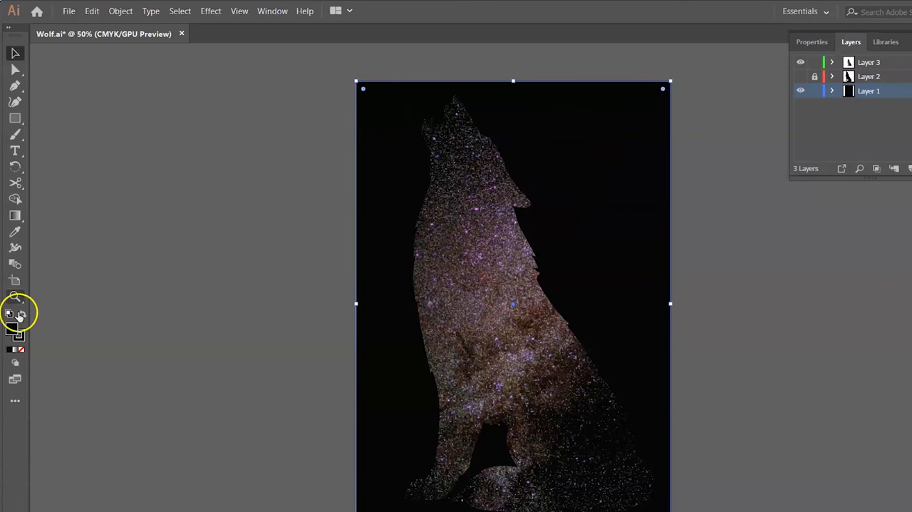
double_click(12, 329)
drag(72, 163, 169, 181)
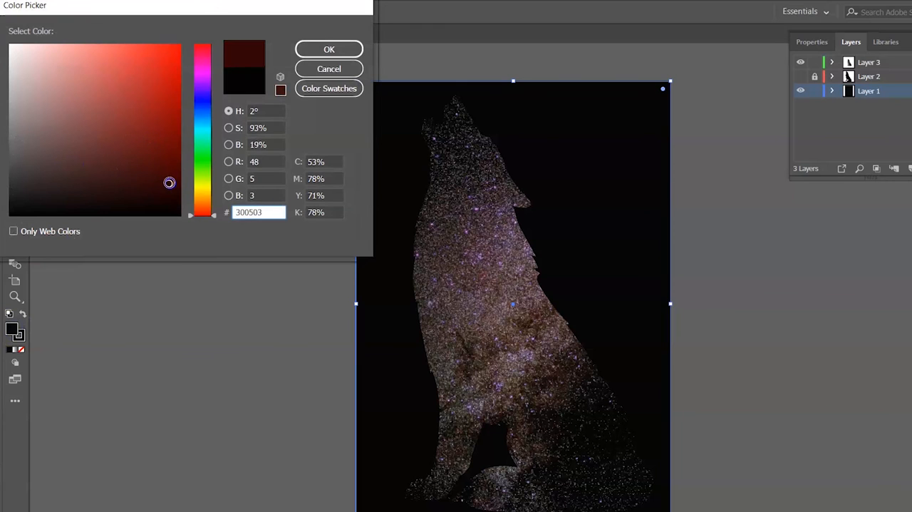
click(354, 48)
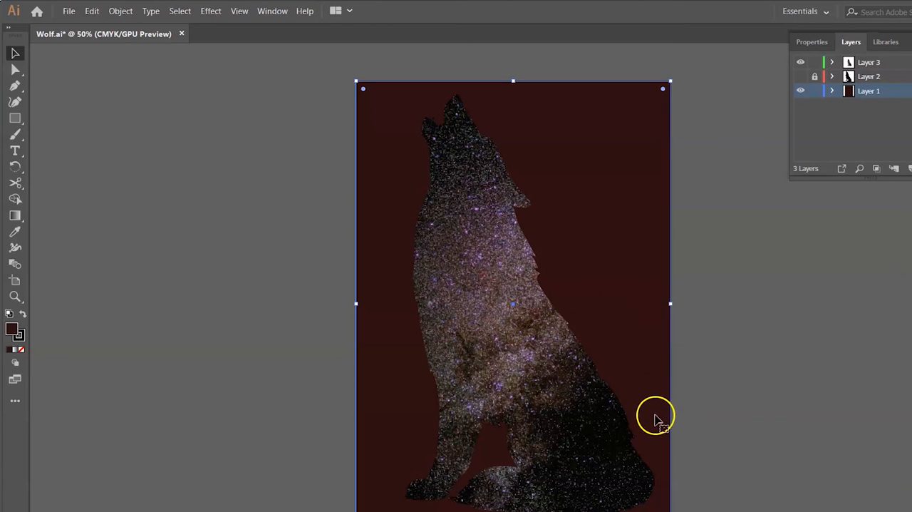
click(777, 365)
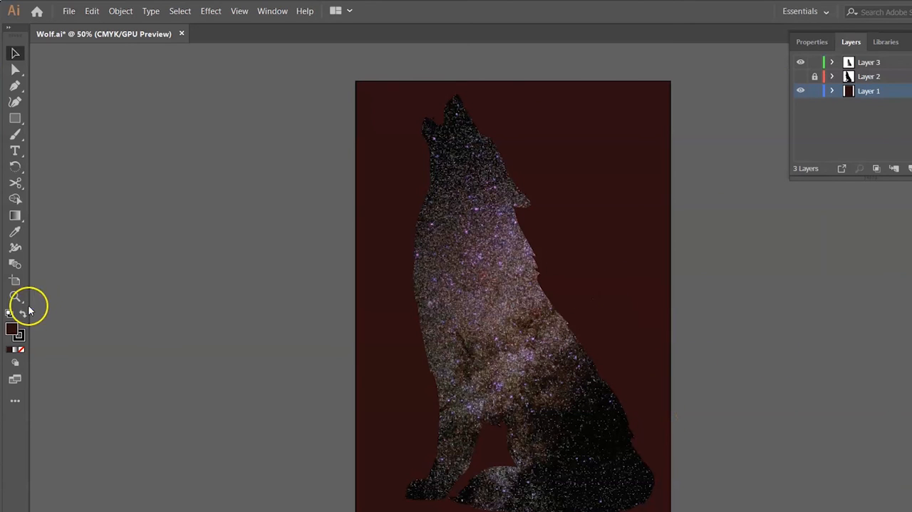
Recolor the background rectangle's fill to near-black and deselect it
double_click(11, 331)
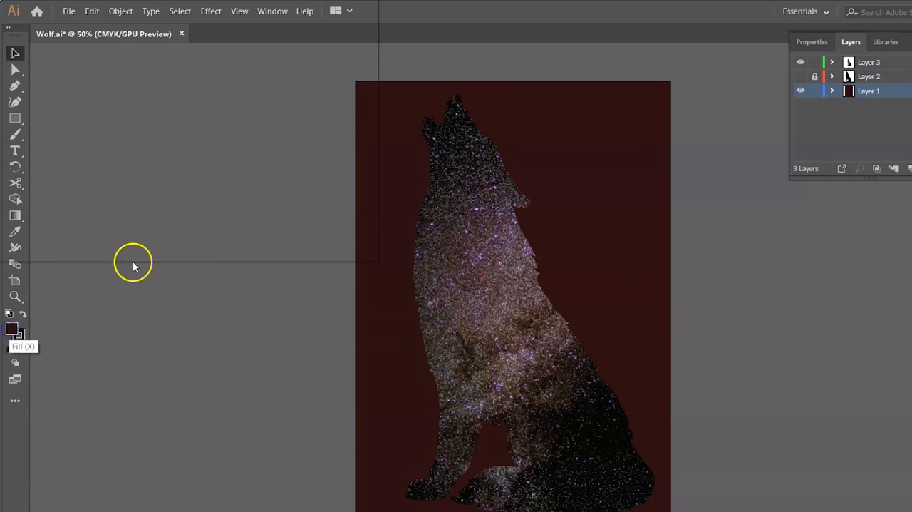
drag(166, 173, 9, 211)
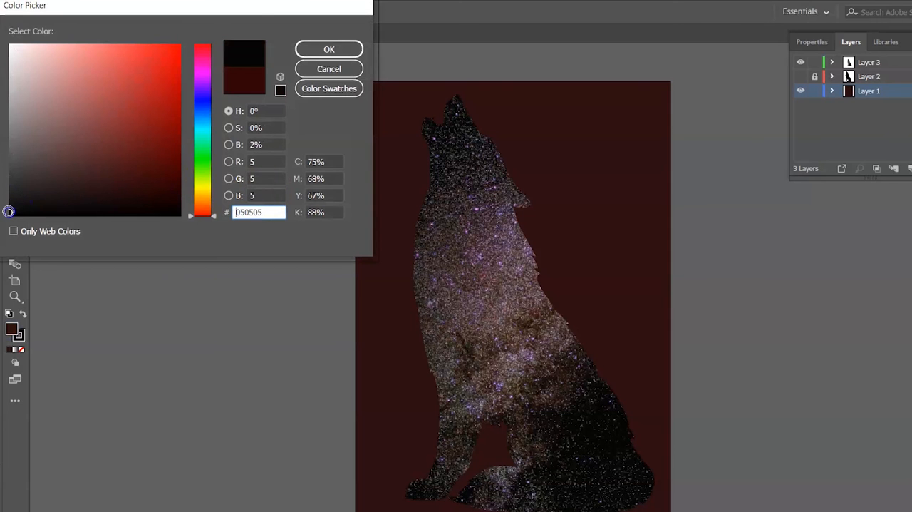
click(314, 44)
click(648, 211)
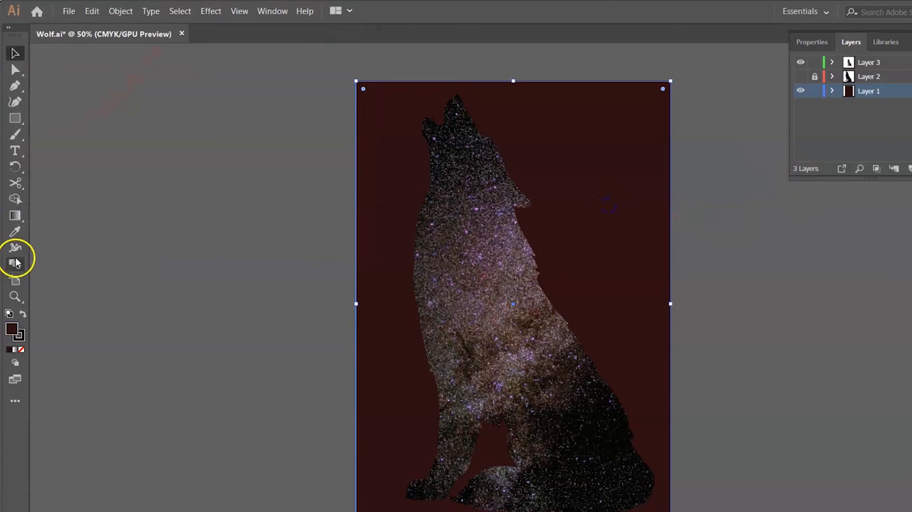
double_click(12, 331)
drag(57, 174, 10, 212)
click(311, 46)
click(728, 159)
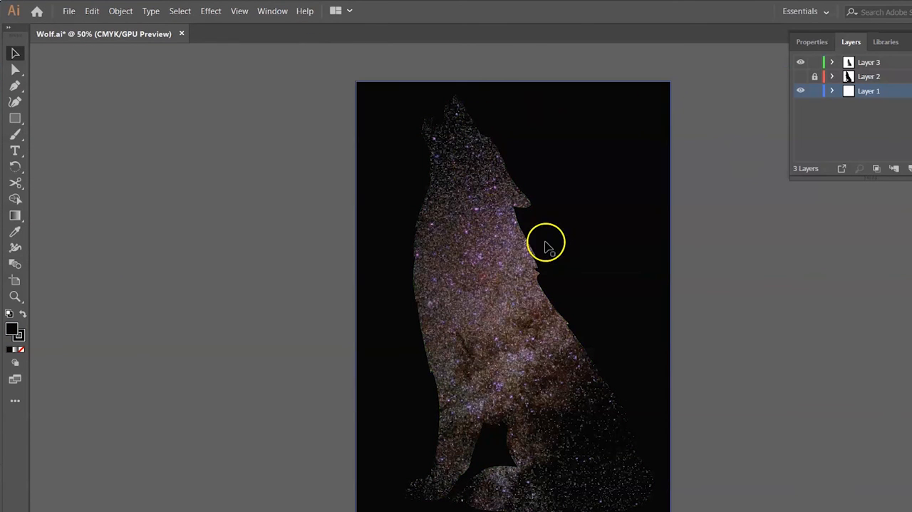
Lower the opacity of the galaxy-filled wolf clip group so it fades into the background, and deselect it
click(444, 288)
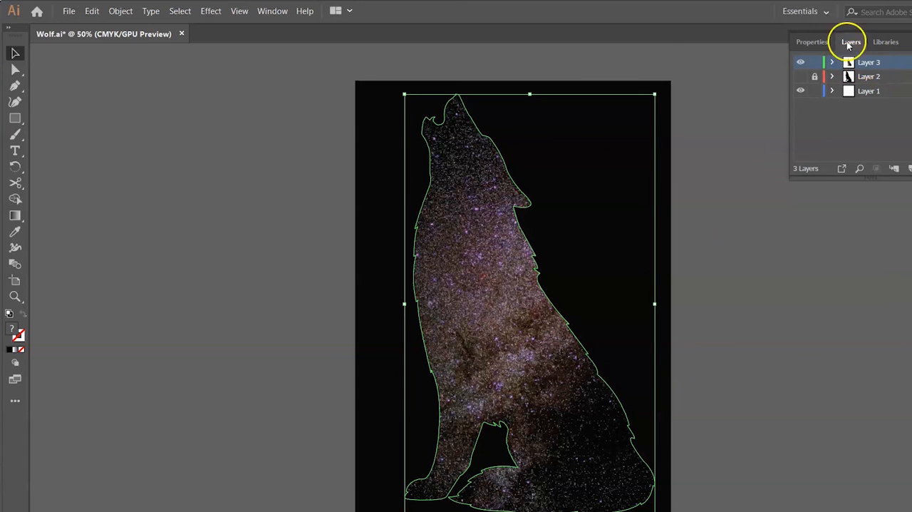
click(813, 42)
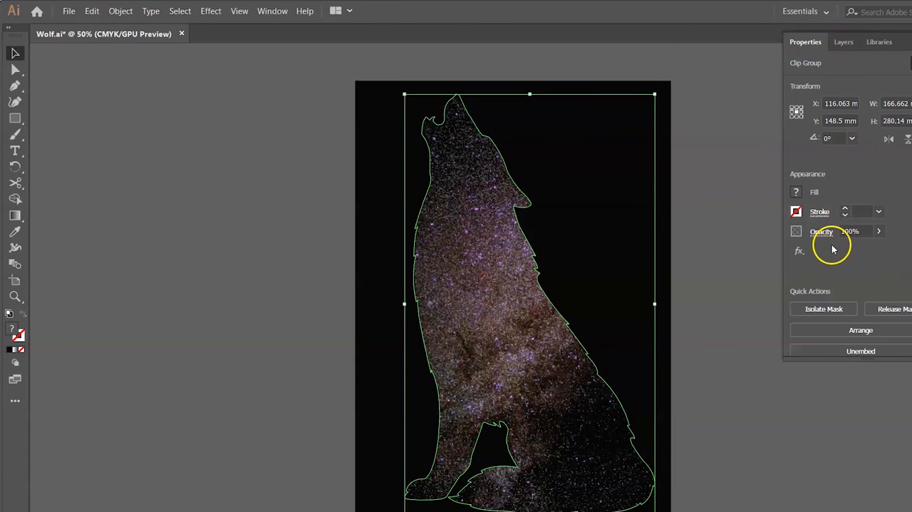
click(710, 270)
click(507, 322)
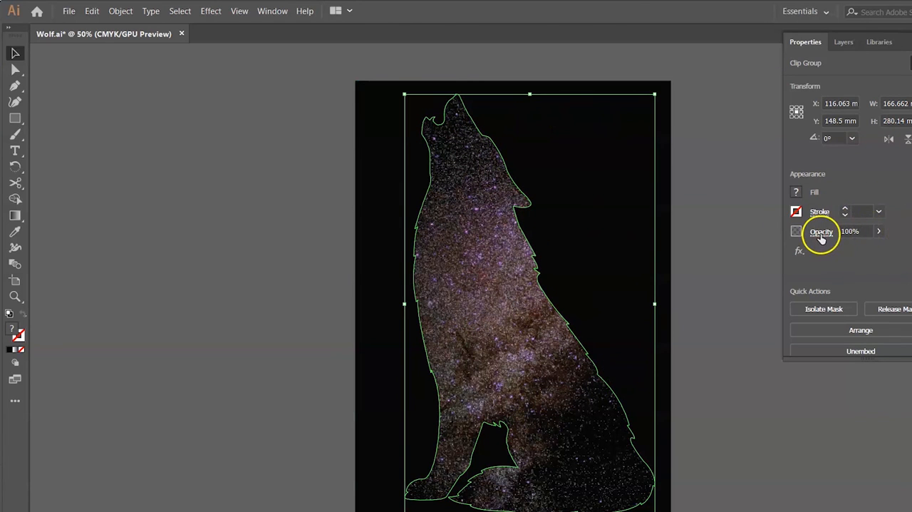
drag(864, 249, 842, 251)
click(727, 363)
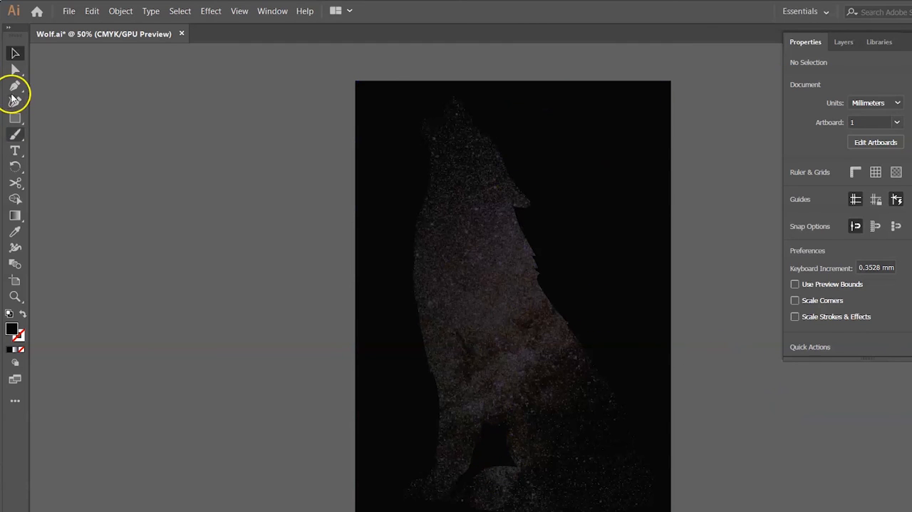
Create a text area about 179 by 129 mm across the wolf's body and replace the placeholder with "Happy Halloween" on two lines
click(15, 147)
drag(381, 247, 650, 440)
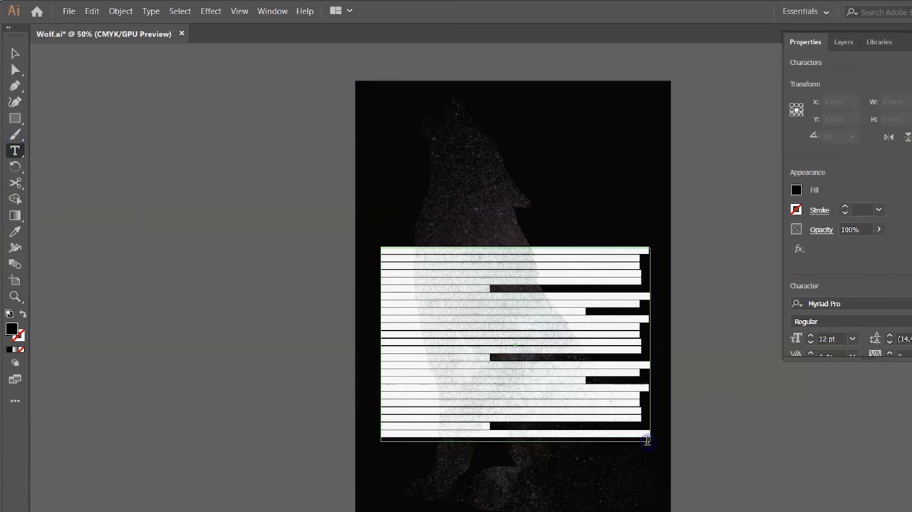
key(BackSpace)
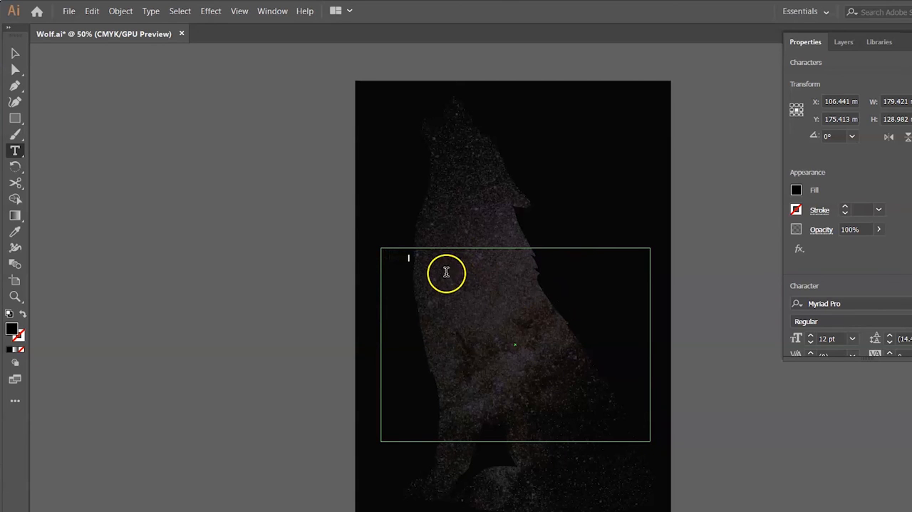
Set the font size of the whole "Happy Halloween" text to 84 pt
drag(410, 260, 376, 243)
scroll(885, 299, down, 3)
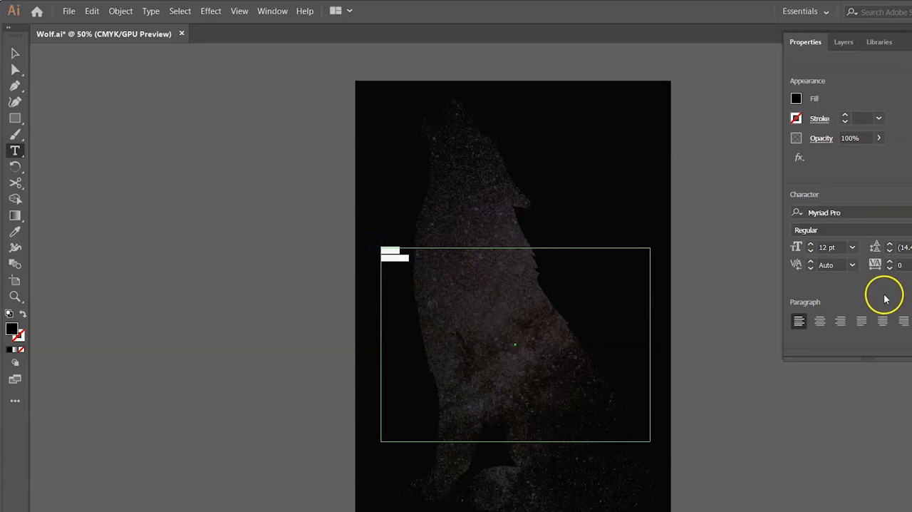
drag(809, 247, 809, 246)
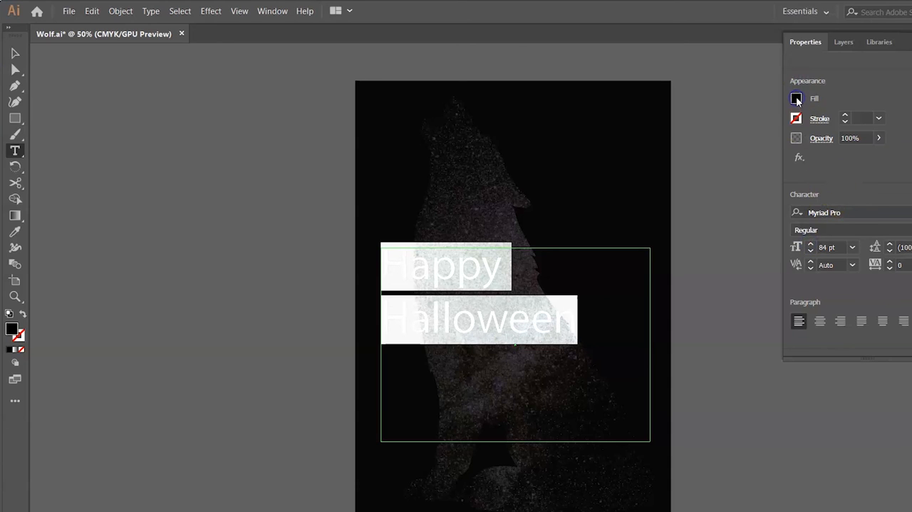
Fill the "Happy Halloween" text with white and center-align both lines
click(796, 100)
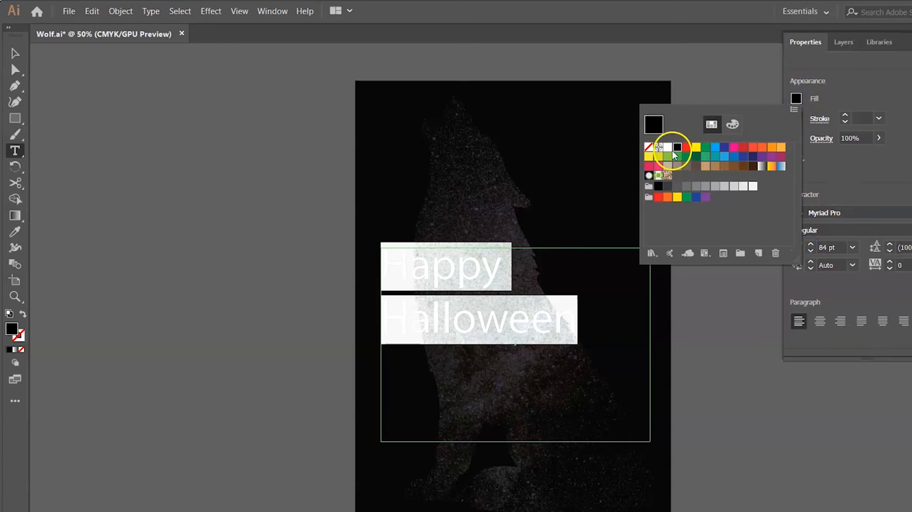
click(669, 148)
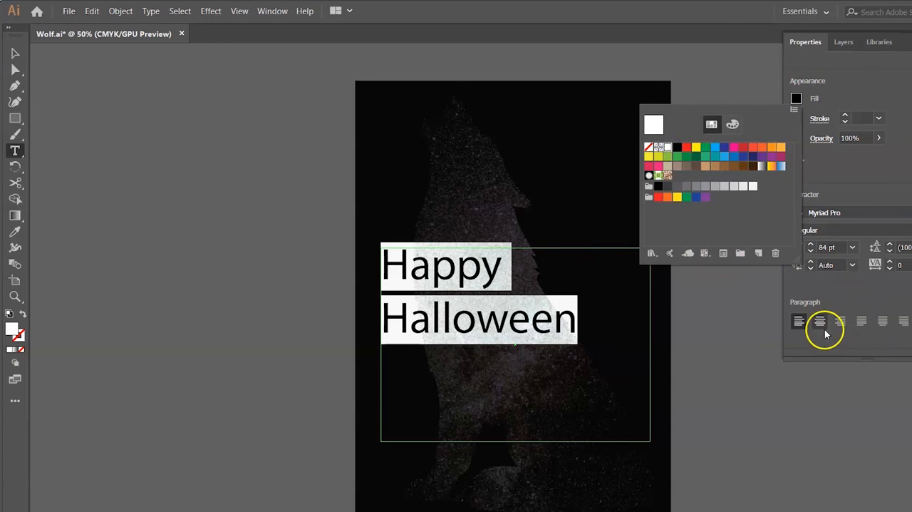
click(820, 326)
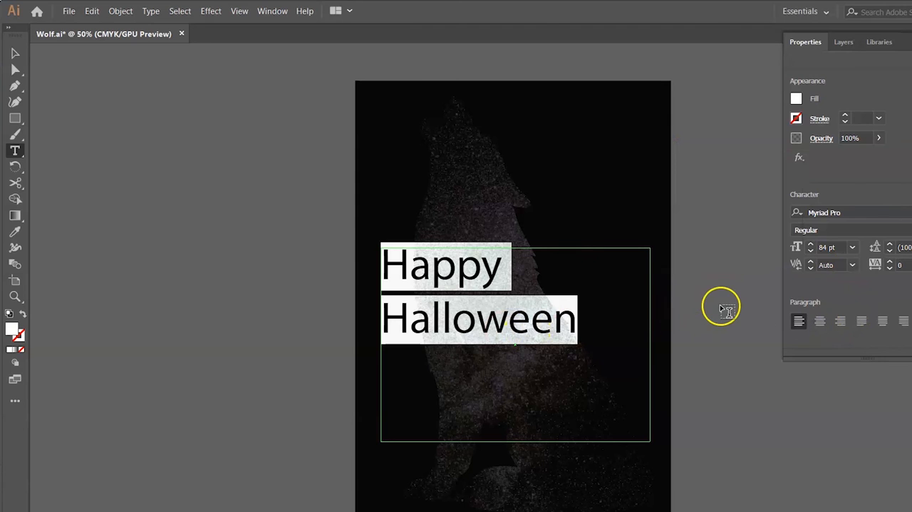
click(817, 322)
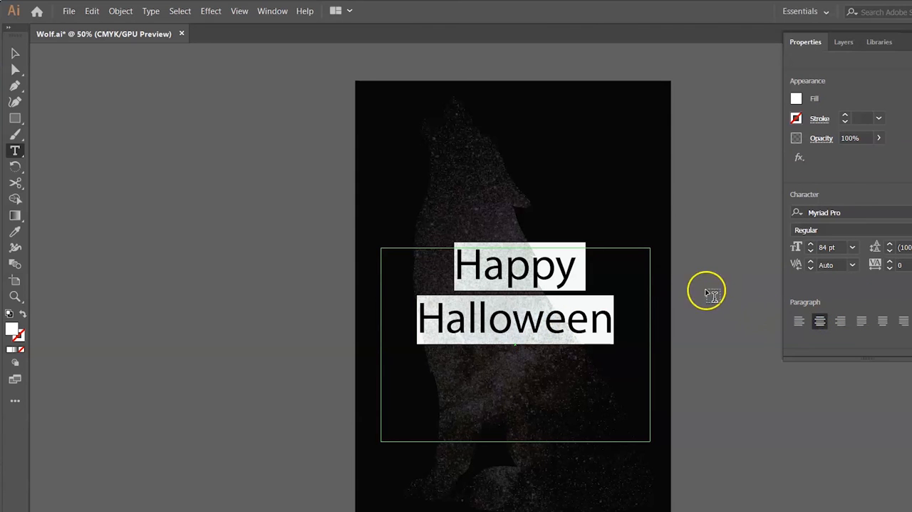
Move the "Happy Halloween" text lower over the wolf's body and deselect it
click(15, 53)
click(171, 143)
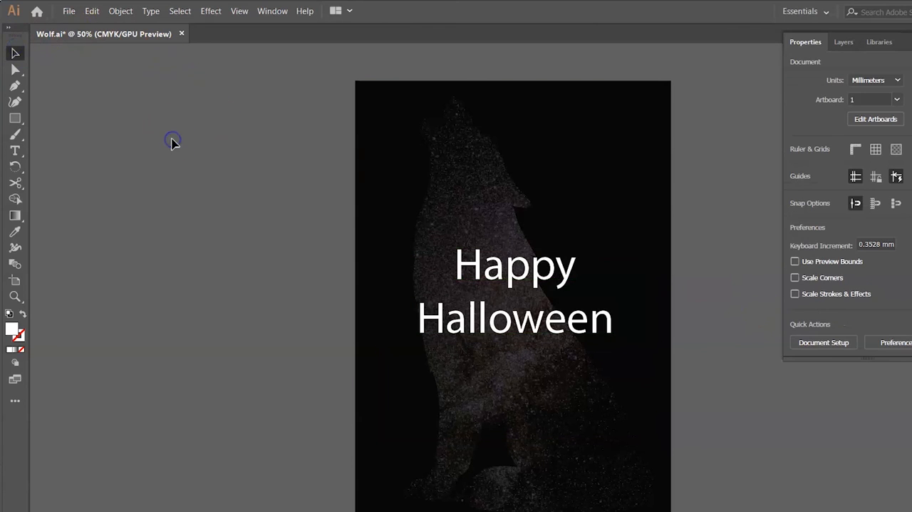
drag(566, 274, 560, 341)
click(702, 330)
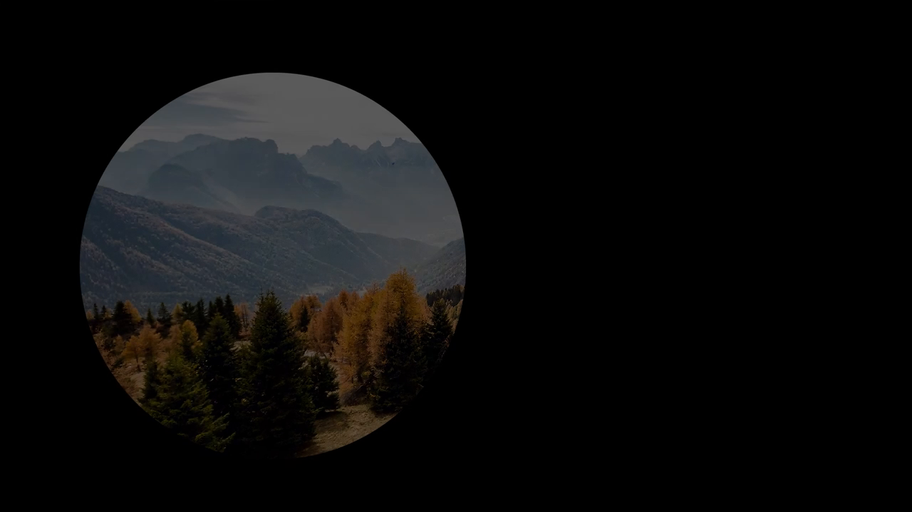